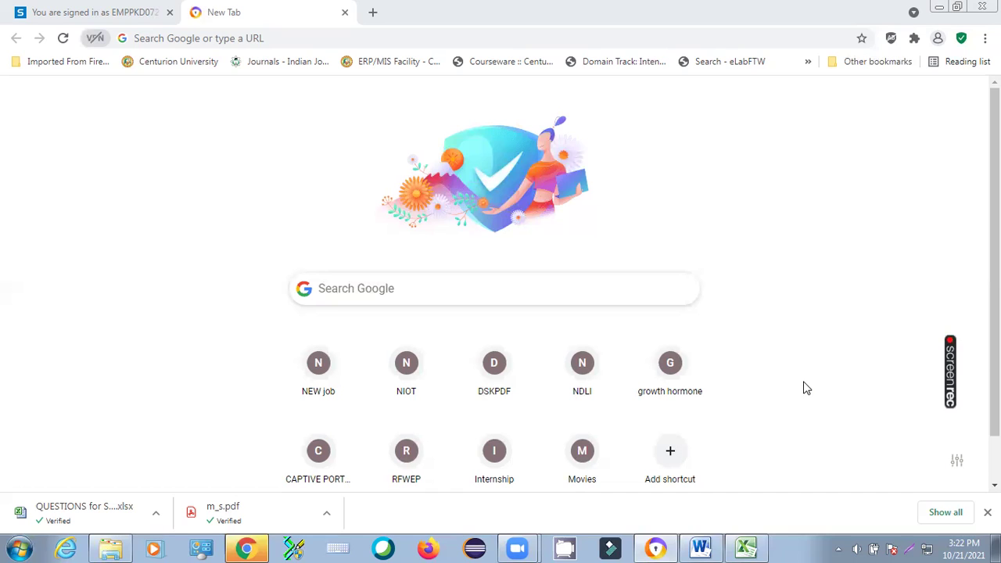
Enter 'ncbi' in the Google search box and submit the search.
{"action": "left_click", "coordinate": [435, 285]}
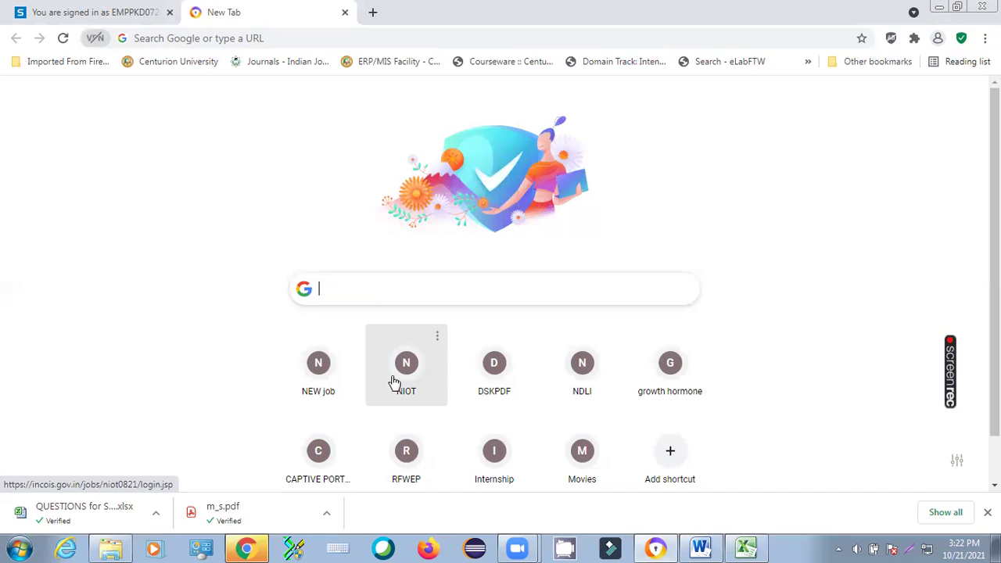
{"action": "type", "text": "ncbi"}
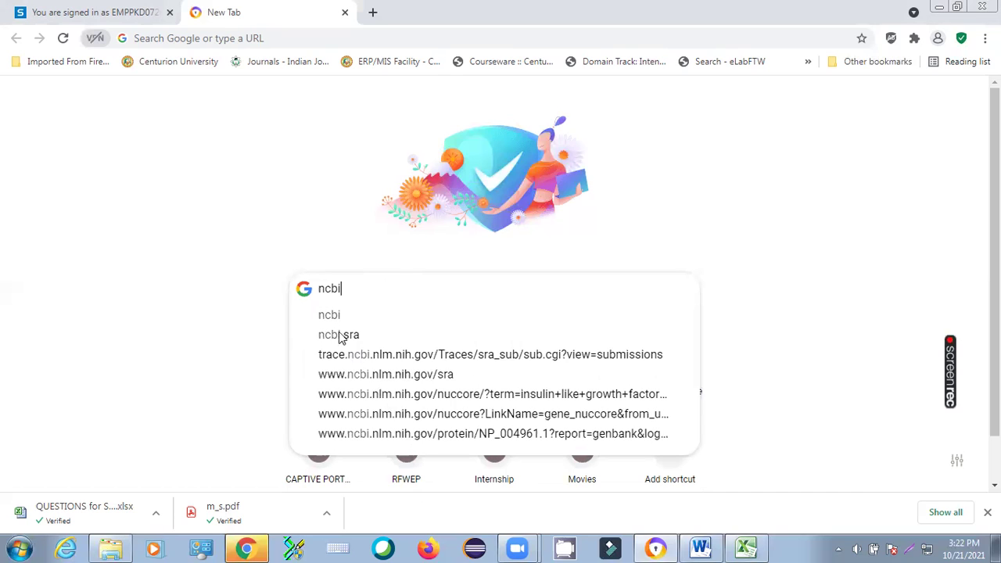
{"action": "key", "text": "Escape"}
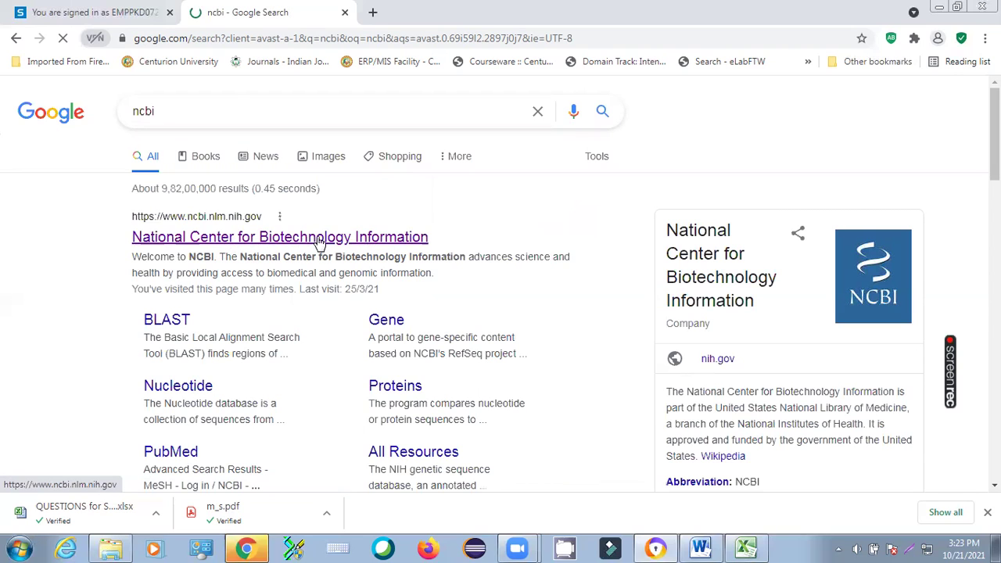
Scroll the ncbi results to reach the National Center for Biotechnology Information link.
{"action": "scroll", "coordinate": [910, 258], "scroll_direction": "down", "scroll_amount": 3}
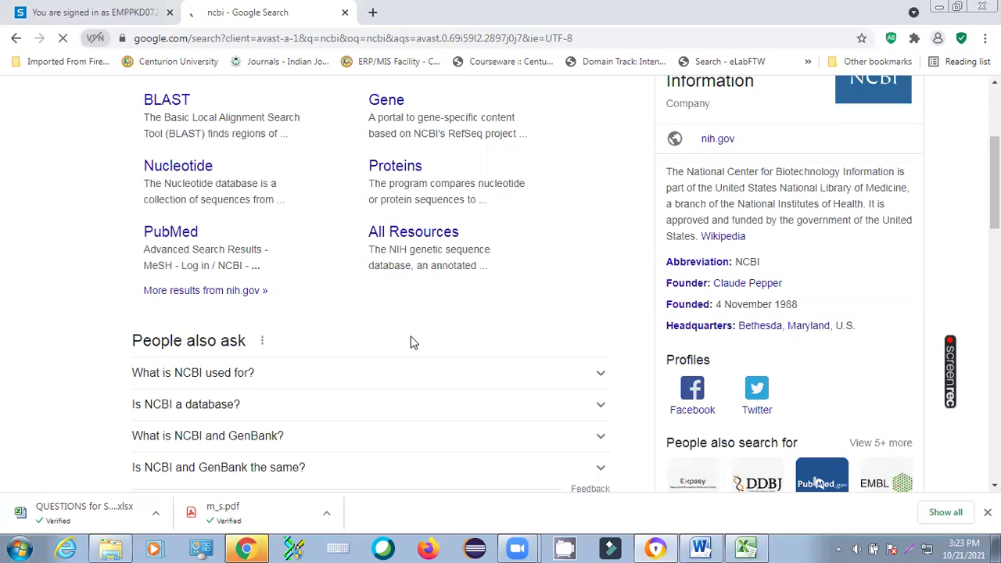
{"action": "scroll", "coordinate": [413, 342], "scroll_direction": "up", "scroll_amount": 2}
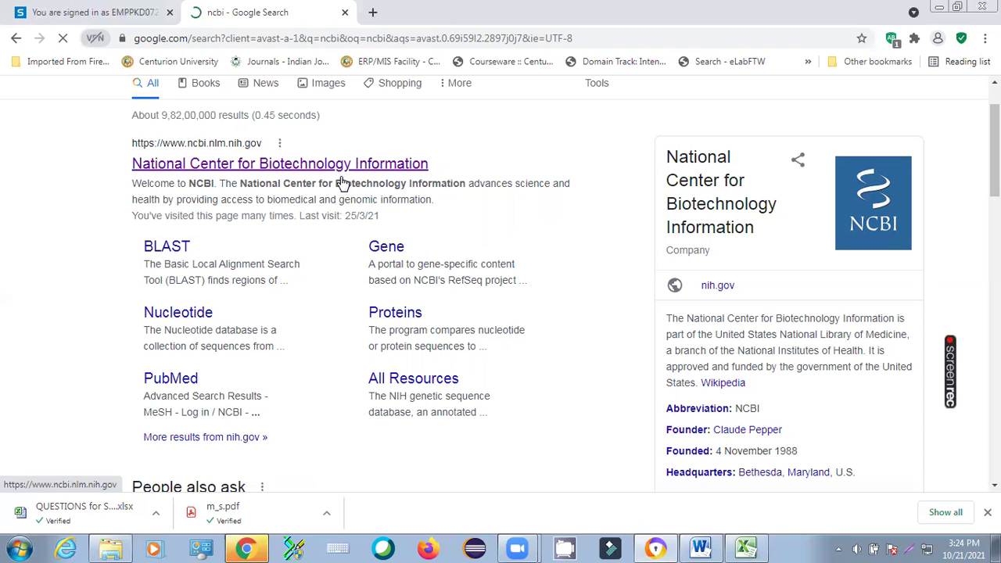
{"action": "scroll", "coordinate": [349, 179], "scroll_direction": "up", "scroll_amount": 1}
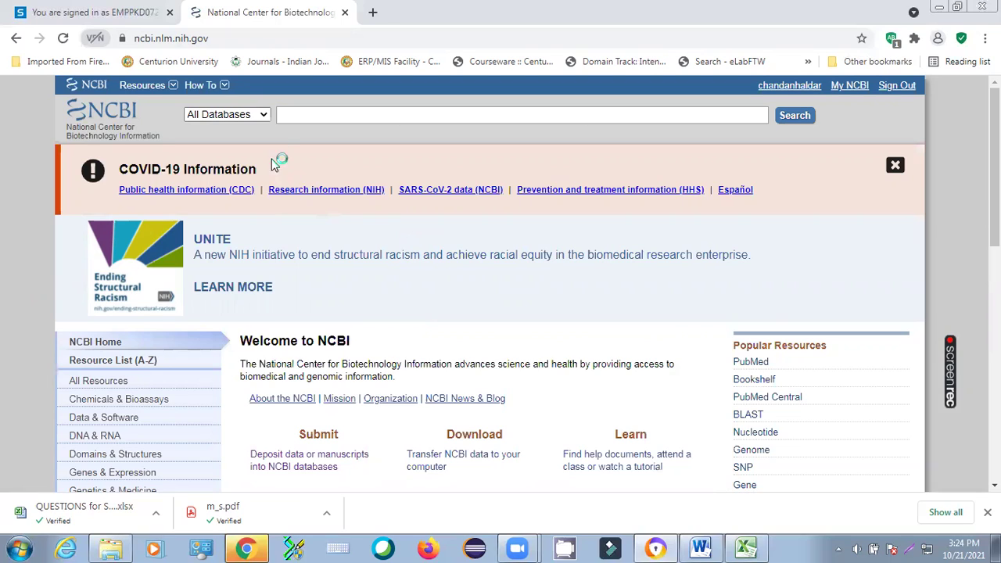
Choose Nucleotide as the database to search.
{"action": "left_click", "coordinate": [264, 116]}
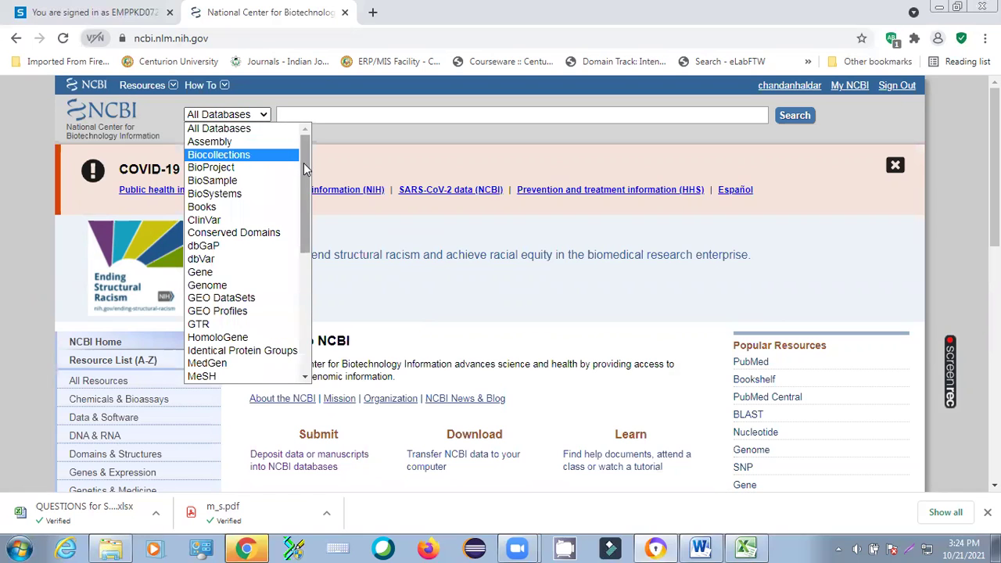
{"action": "left_click_drag", "start_coordinate": [304, 163], "coordinate": [303, 238]}
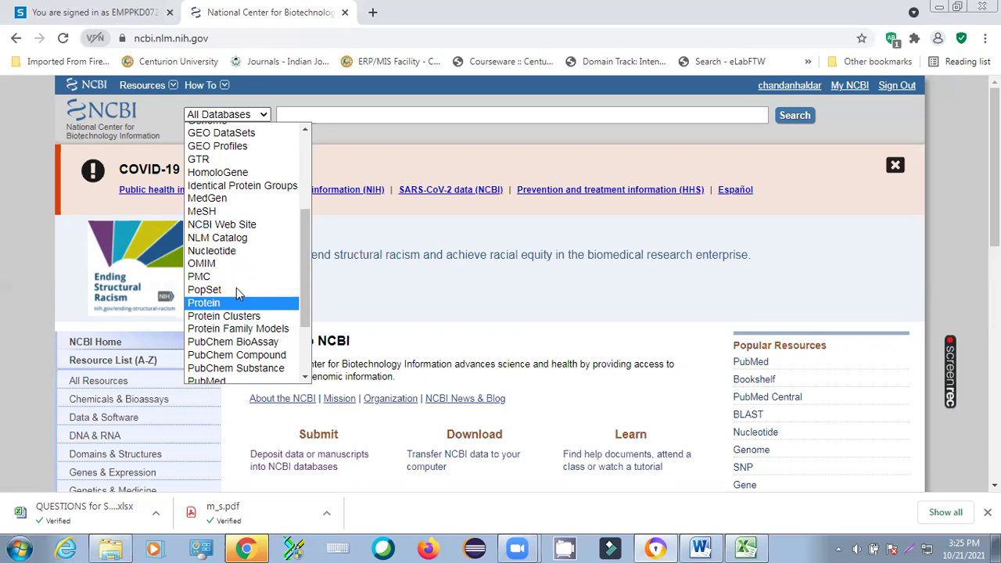
{"action": "left_click", "coordinate": [241, 251]}
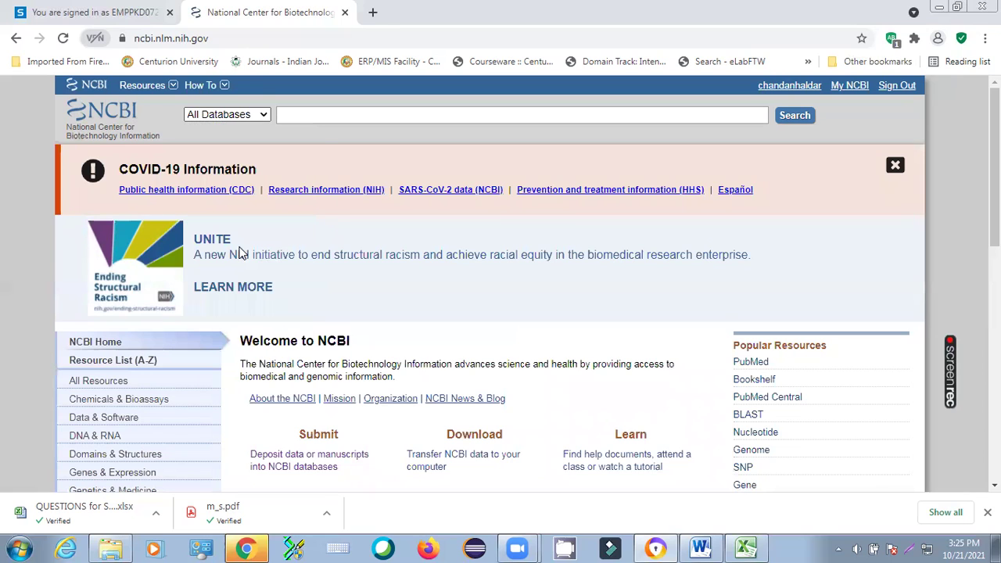
Clear the mistakenly pasted link and enter 'growth hormone human' as the search term.
{"action": "left_click", "coordinate": [321, 115]}
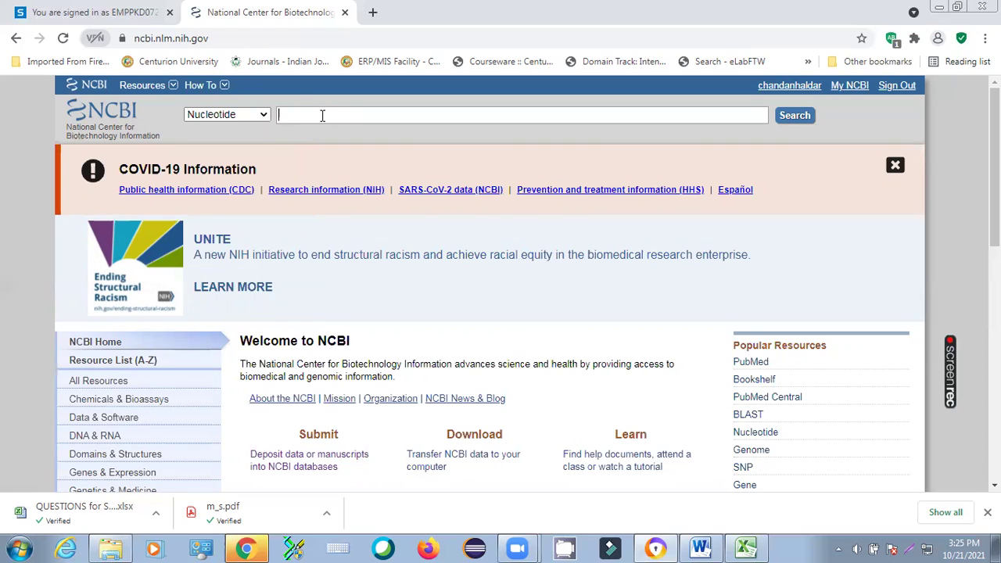
{"action": "right_click", "coordinate": [321, 115]}
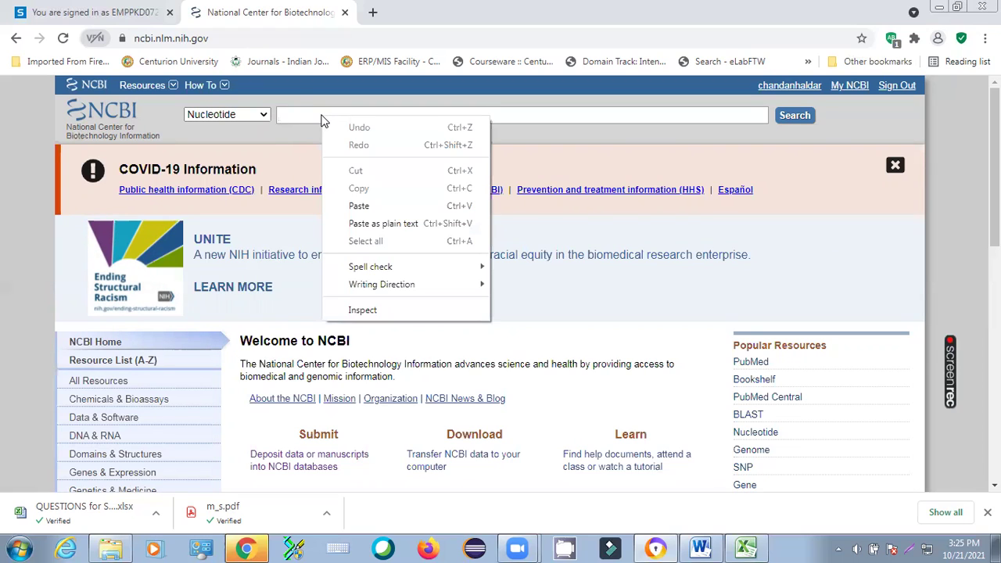
{"action": "left_click", "coordinate": [358, 206]}
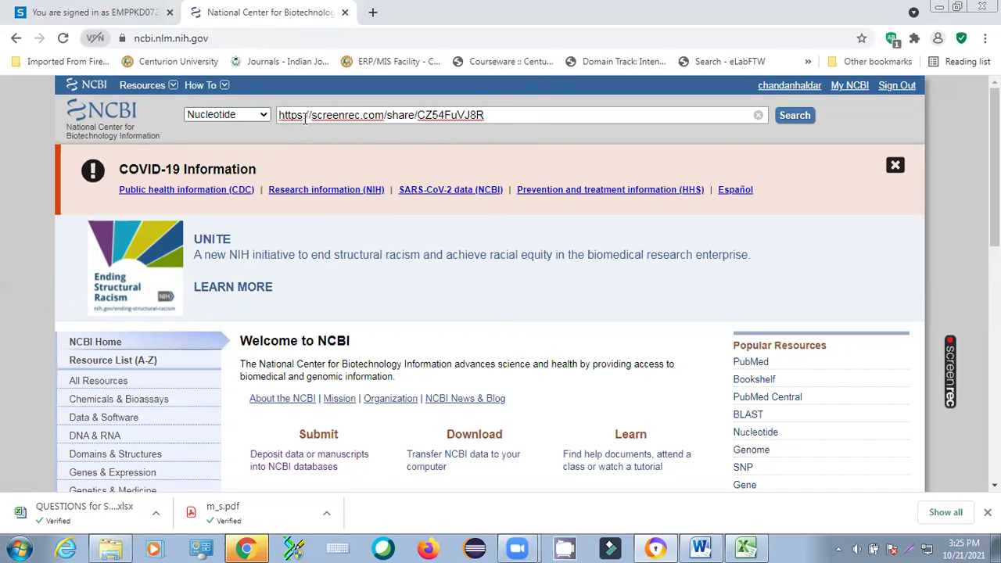
{"action": "left_click_drag", "start_coordinate": [291, 115], "coordinate": [504, 116]}
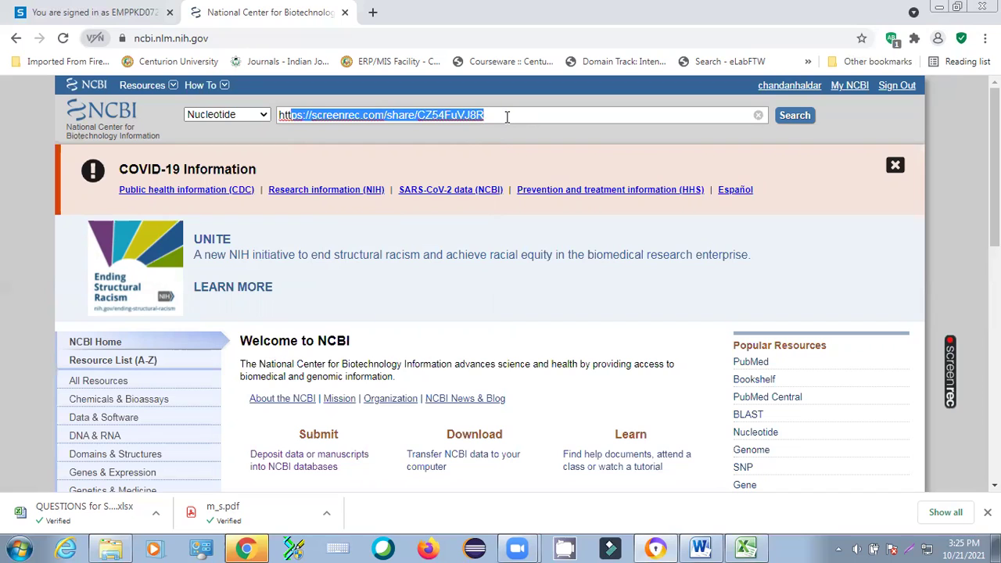
{"action": "key", "text": "BackSpace"}
{"action": "key", "text": "BackSpace"}
{"action": "key", "text": "BackSpace"}
{"action": "key", "text": "BackSpace"}
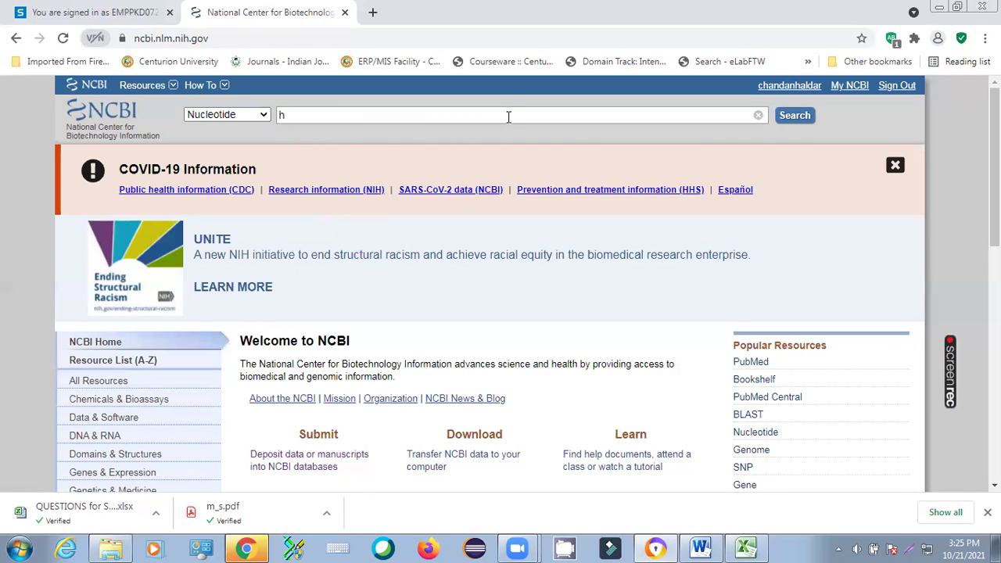
{"action": "type", "text": "growth hormone human"}
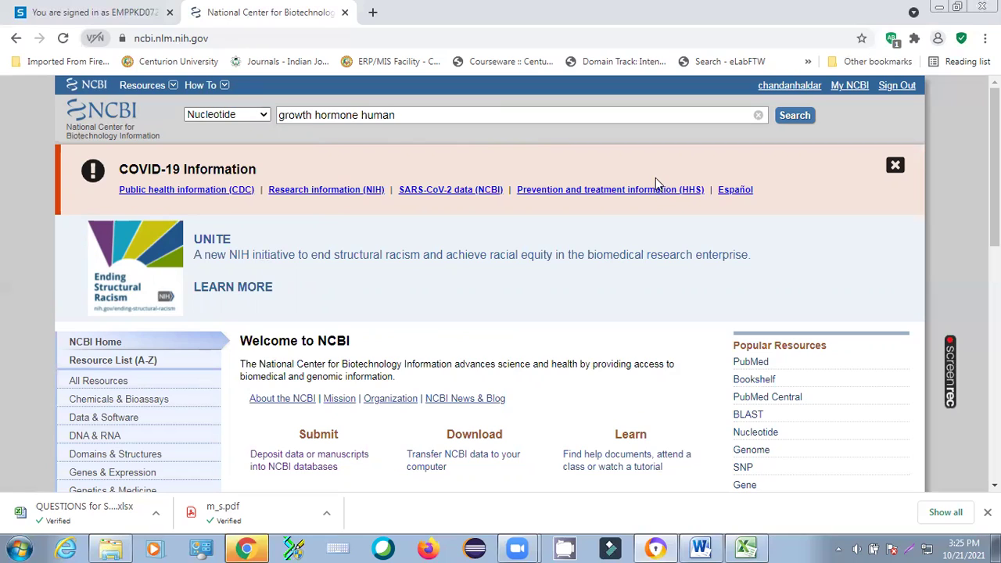
Submit the 'growth hormone human' Nucleotide search and scroll the 2711 results.
{"action": "key", "text": "Return"}
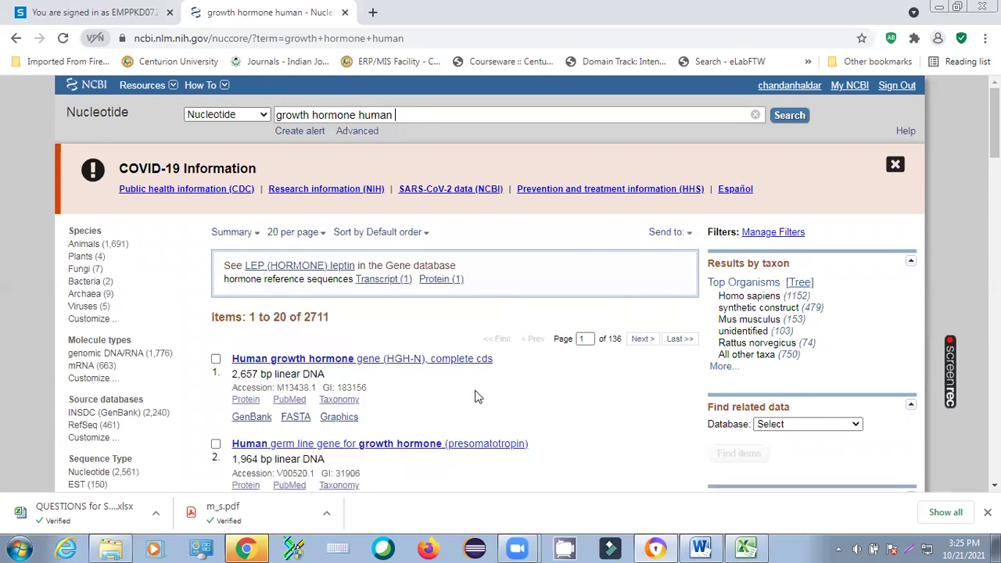
{"action": "scroll", "coordinate": [474, 397], "scroll_direction": "down", "scroll_amount": 1}
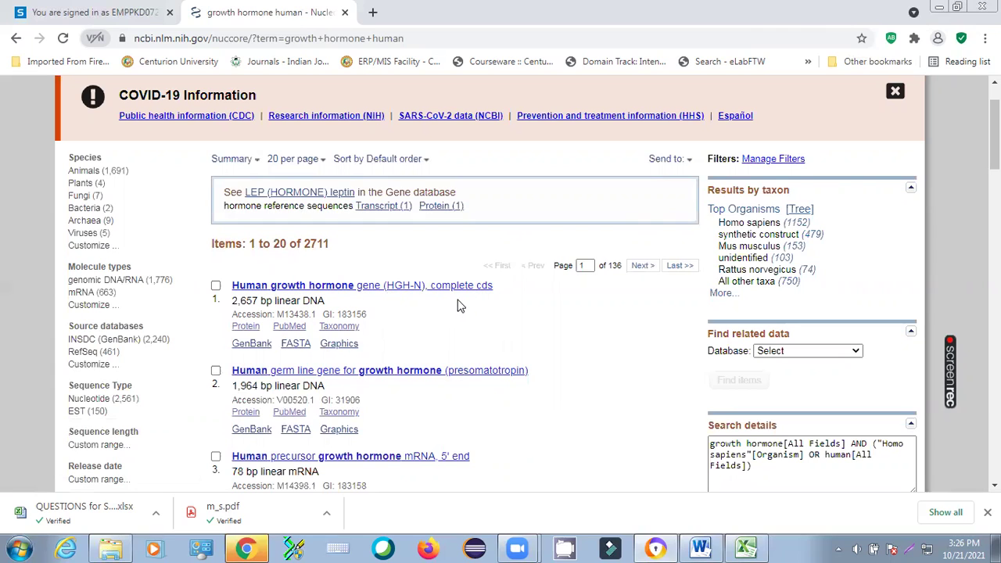
Open the HGH-N complete cds record M13438.1 and scroll through its 2657 bp locus and features.
{"action": "left_click", "coordinate": [382, 287]}
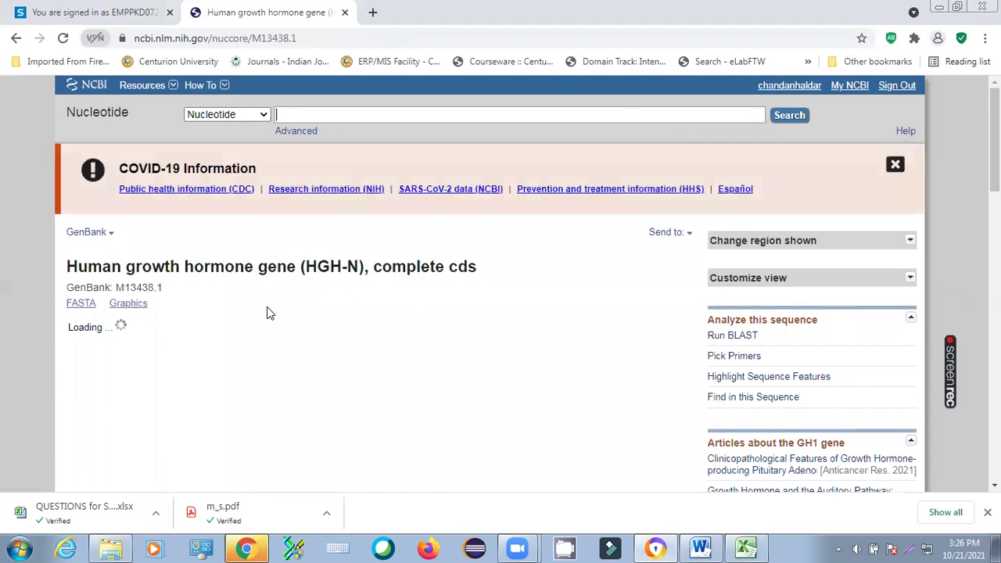
{"action": "scroll", "coordinate": [428, 259], "scroll_direction": "down", "scroll_amount": 1}
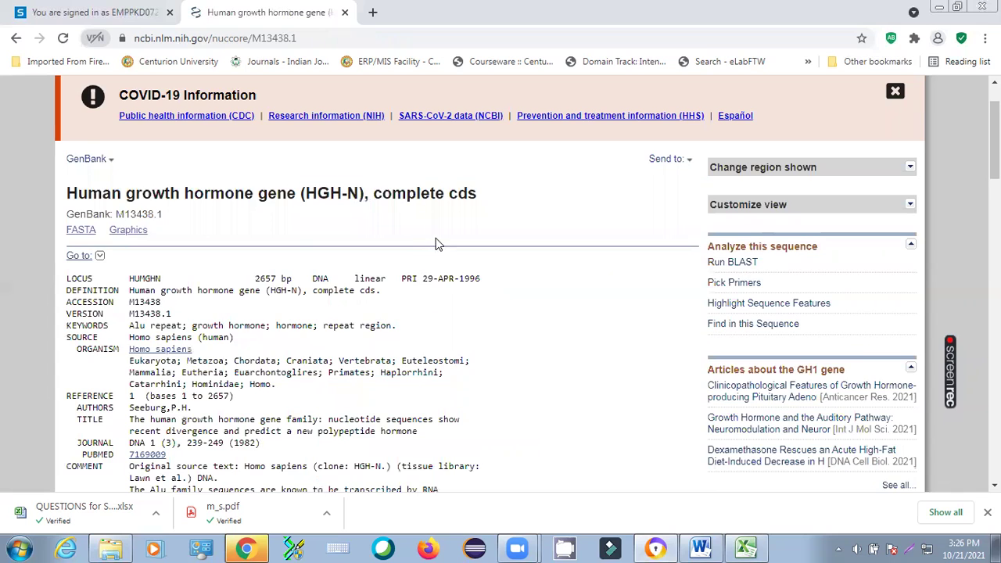
{"action": "scroll", "coordinate": [435, 242], "scroll_direction": "down", "scroll_amount": 1}
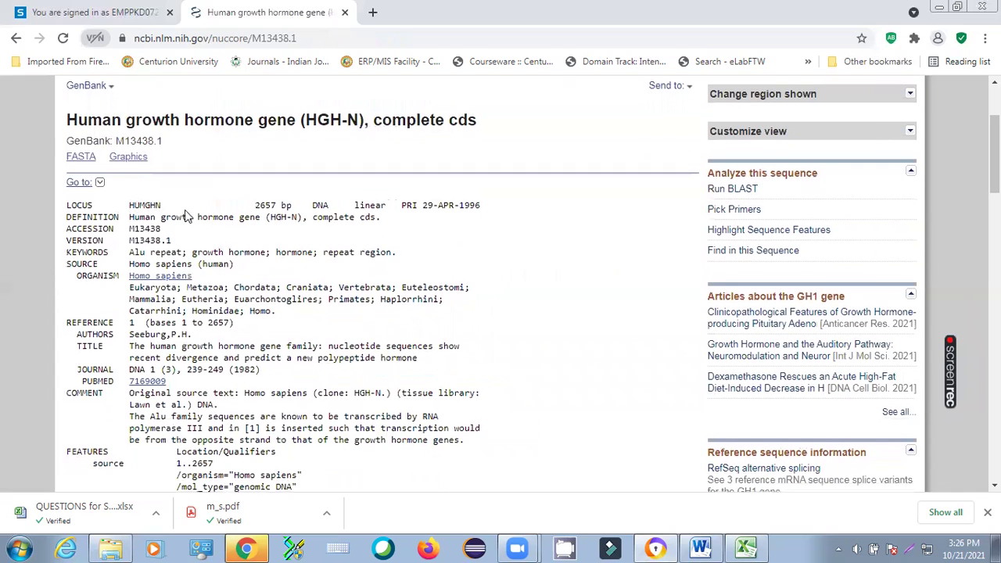
{"action": "scroll", "coordinate": [223, 205], "scroll_direction": "down", "scroll_amount": 1}
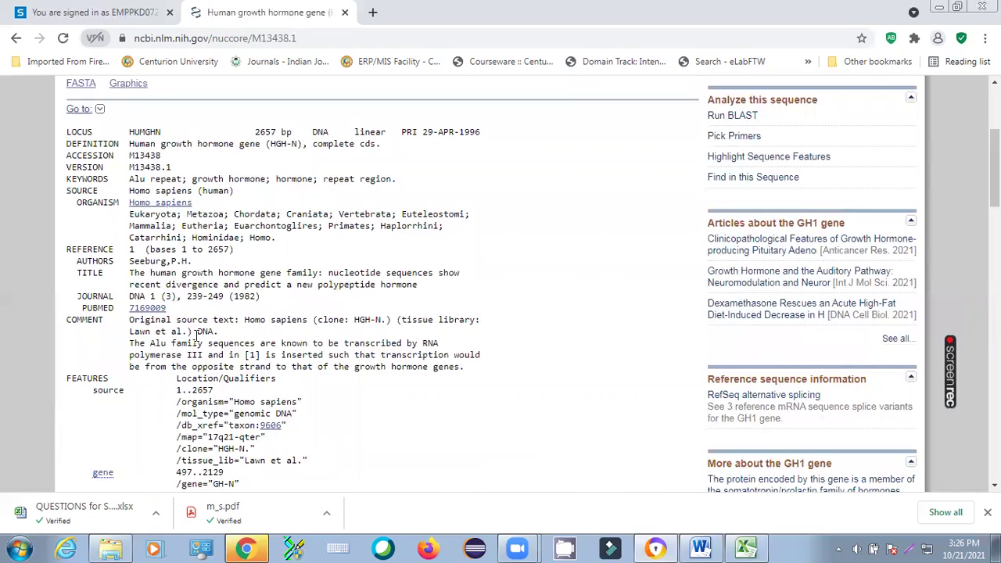
{"action": "scroll", "coordinate": [196, 348], "scroll_direction": "down", "scroll_amount": 1}
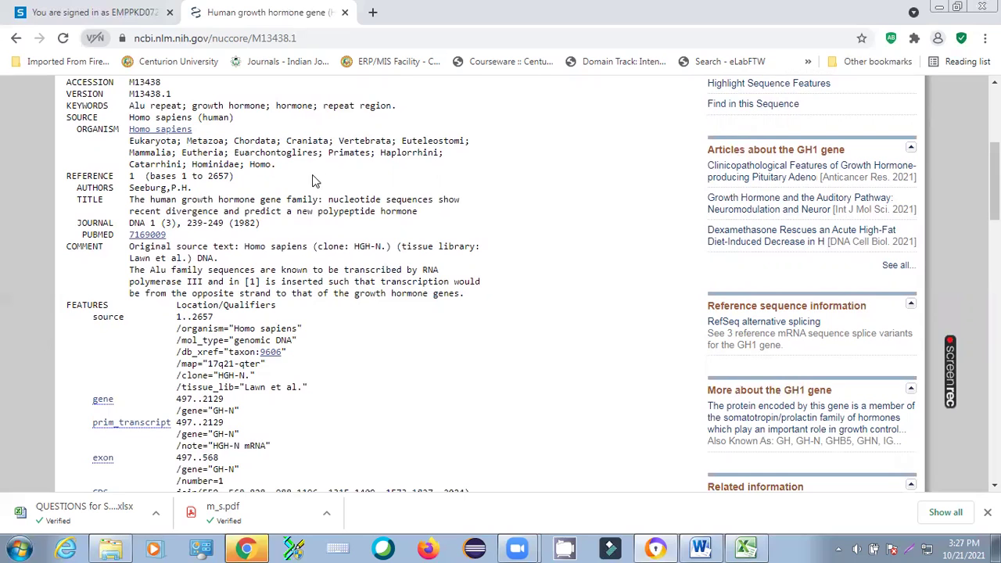
{"action": "scroll", "coordinate": [226, 189], "scroll_direction": "down", "scroll_amount": 1}
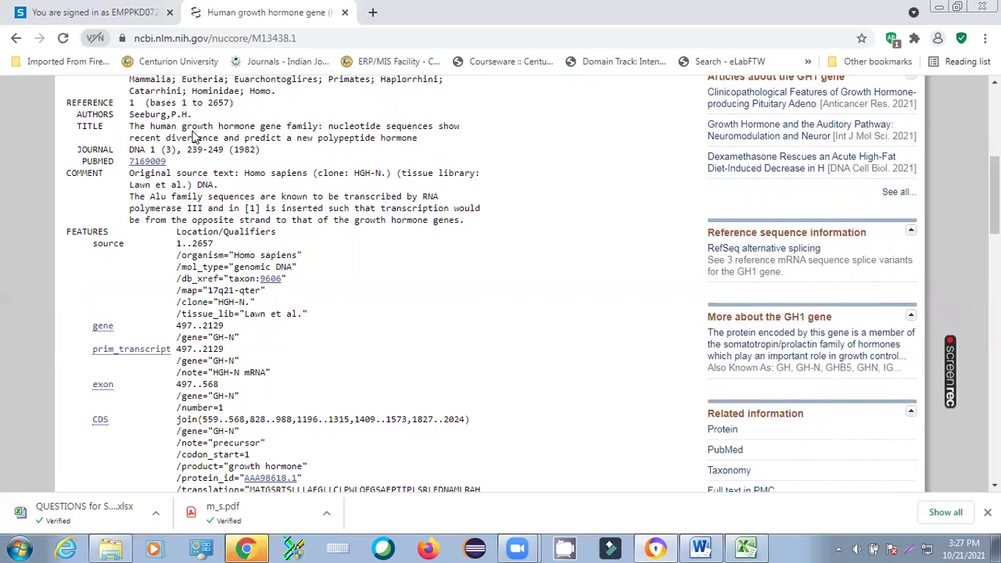
{"action": "scroll", "coordinate": [317, 226], "scroll_direction": "down", "scroll_amount": 1}
{"action": "scroll", "coordinate": [317, 235], "scroll_direction": "up", "scroll_amount": 3}
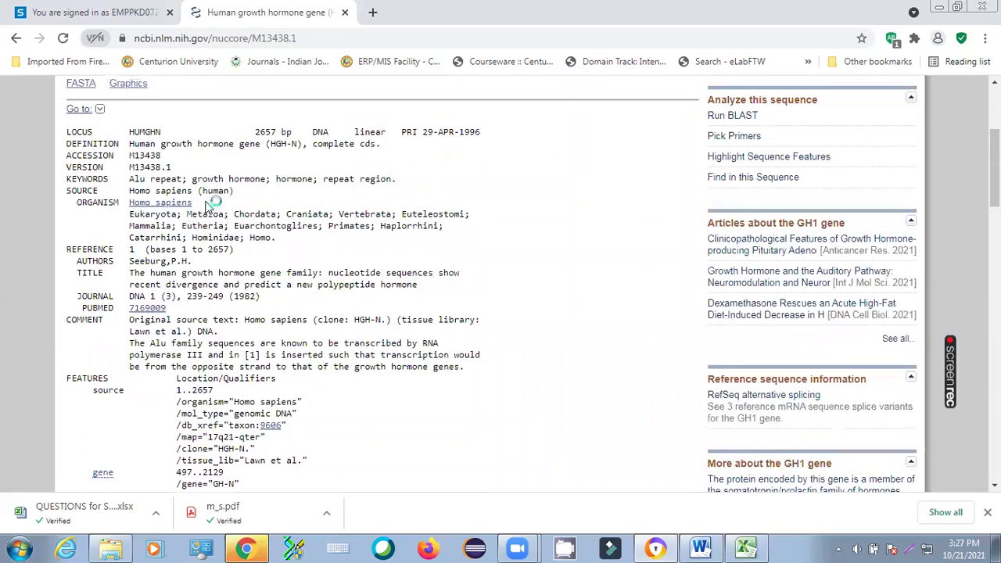
{"action": "scroll", "coordinate": [313, 227], "scroll_direction": "down", "scroll_amount": 3}
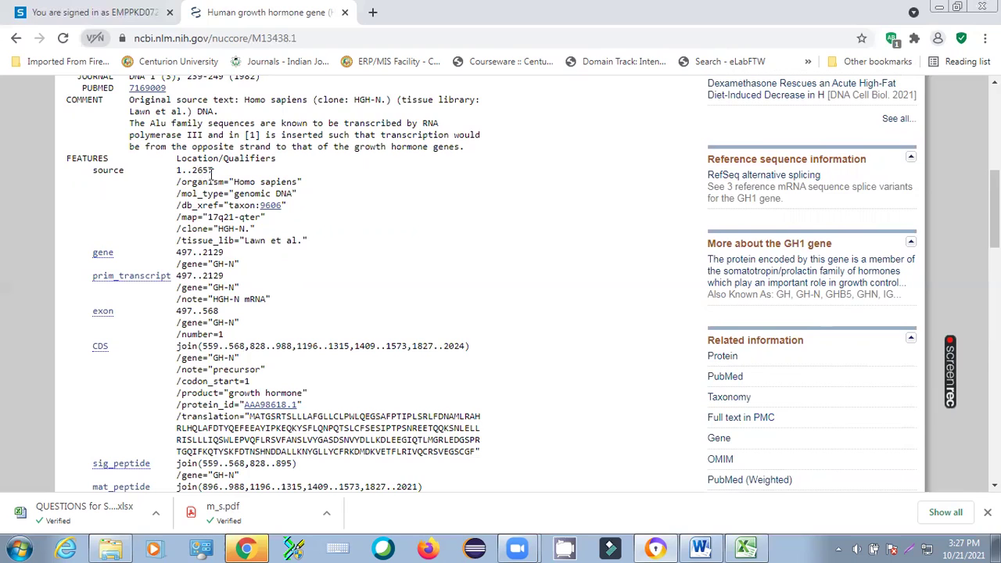
{"action": "scroll", "coordinate": [266, 191], "scroll_direction": "down", "scroll_amount": 1}
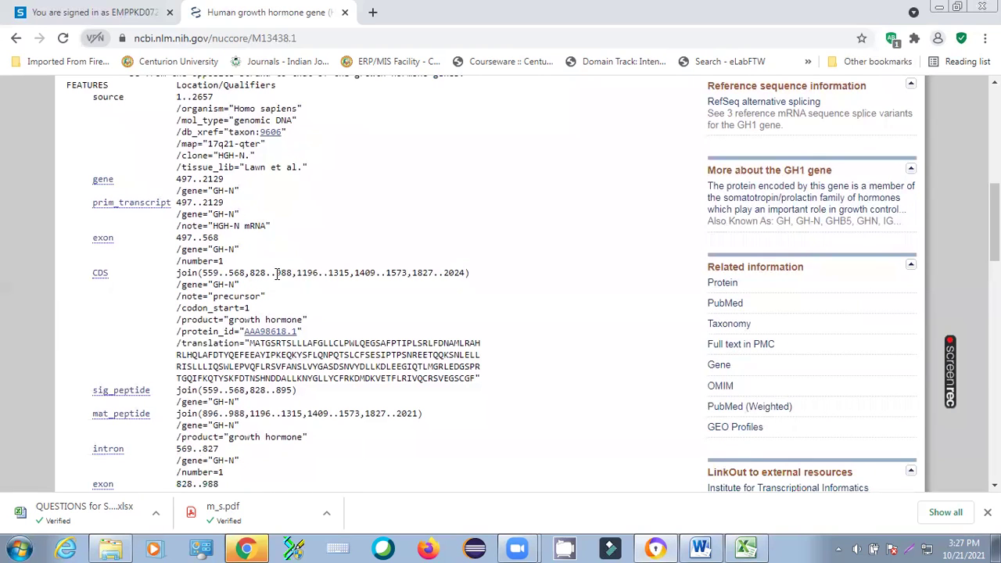
{"action": "scroll", "coordinate": [266, 274], "scroll_direction": "down", "scroll_amount": 3}
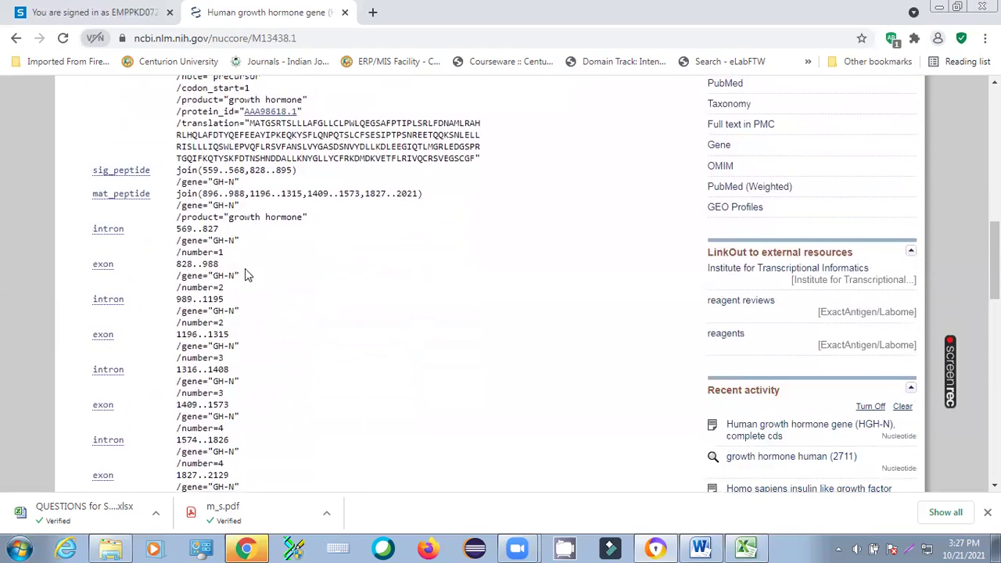
{"action": "scroll", "coordinate": [269, 270], "scroll_direction": "down", "scroll_amount": 5}
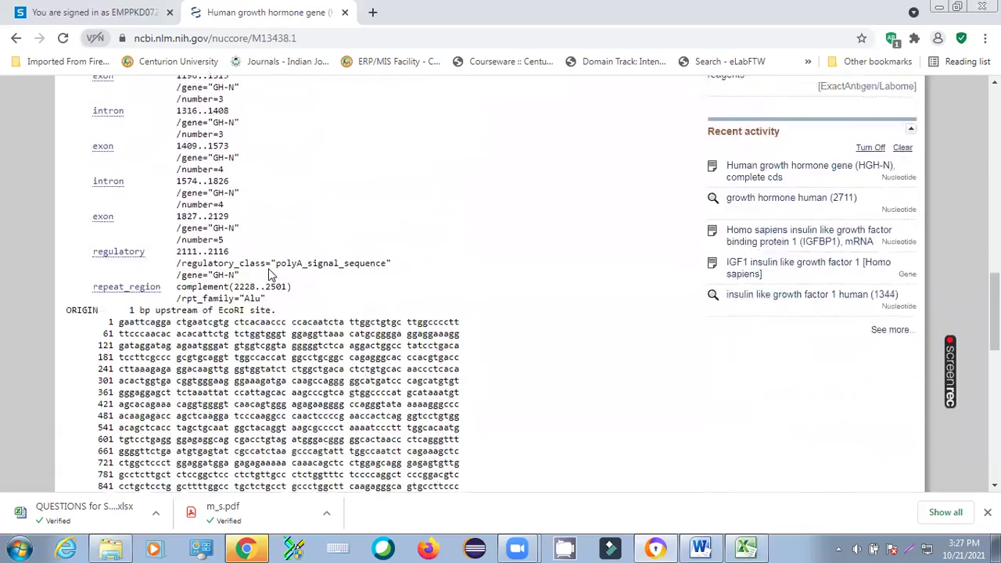
{"action": "scroll", "coordinate": [234, 274], "scroll_direction": "down", "scroll_amount": 4}
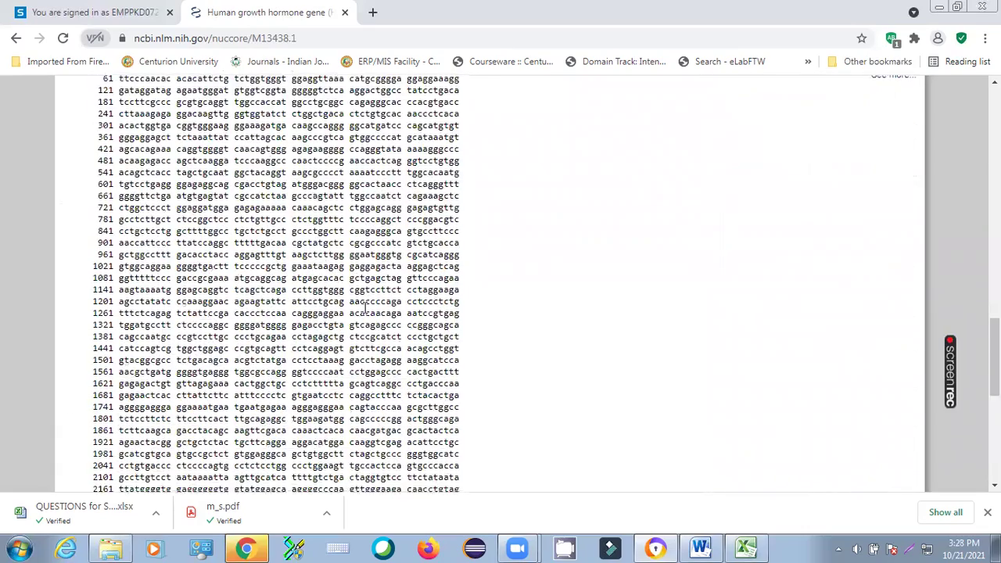
{"action": "scroll", "coordinate": [302, 304], "scroll_direction": "up", "scroll_amount": 4}
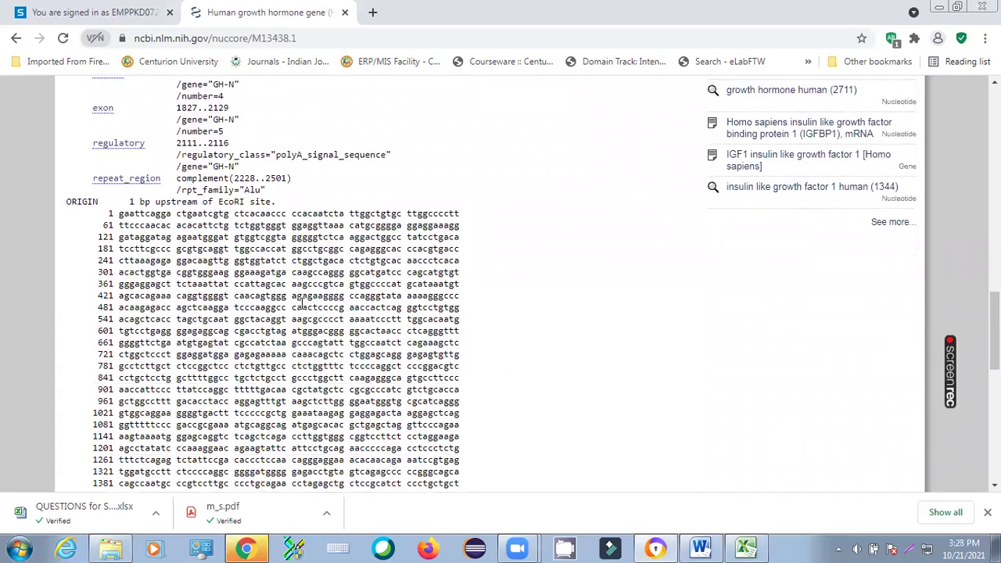
{"action": "scroll", "coordinate": [302, 304], "scroll_direction": "up", "scroll_amount": 9}
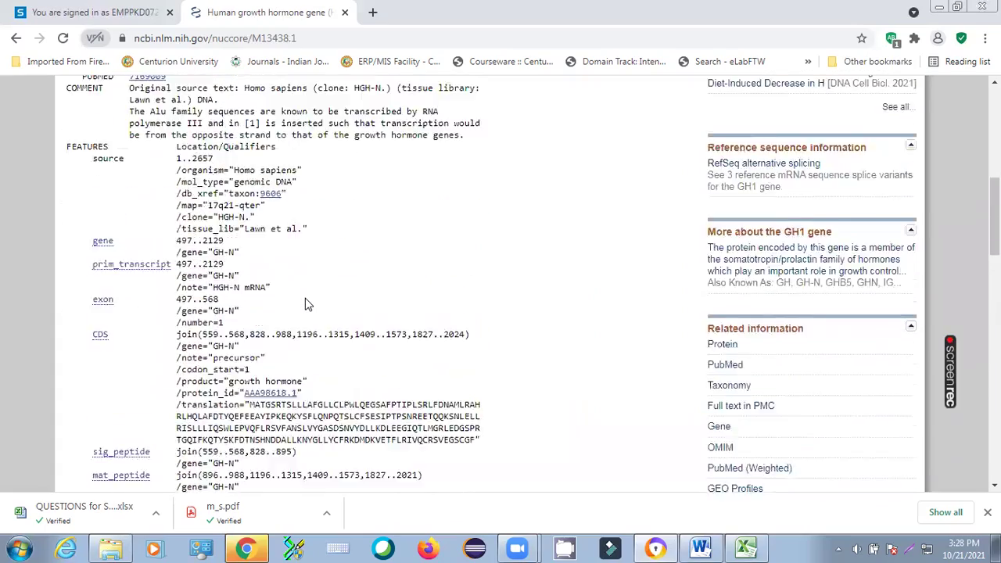
{"action": "scroll", "coordinate": [305, 304], "scroll_direction": "up", "scroll_amount": 5}
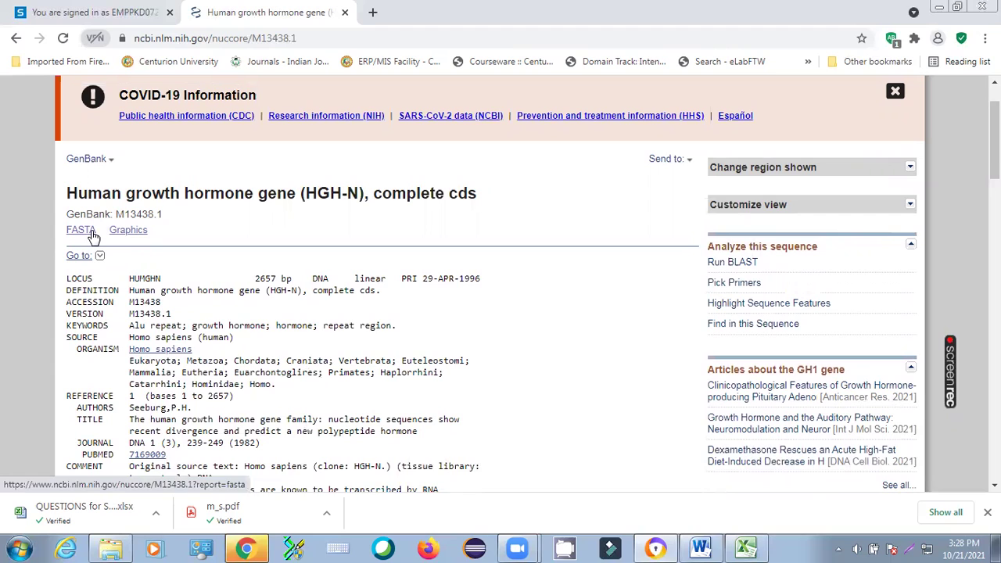
Switch M13438.1 to FASTA view and scroll through the HGH-N header and sequence.
{"action": "left_click", "coordinate": [91, 235]}
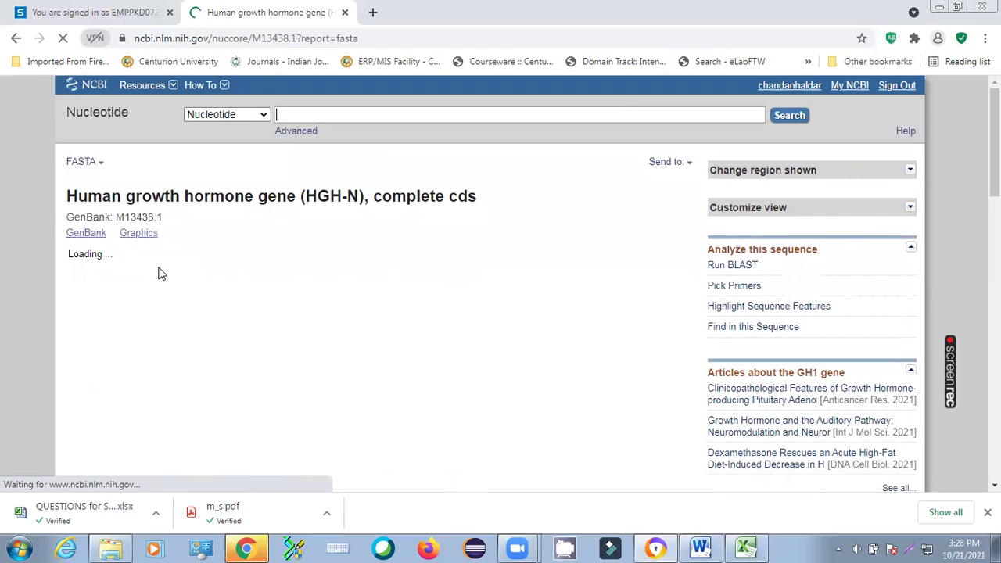
{"action": "scroll", "coordinate": [302, 289], "scroll_direction": "down", "scroll_amount": 1}
{"action": "scroll", "coordinate": [302, 289], "scroll_direction": "down", "scroll_amount": 2}
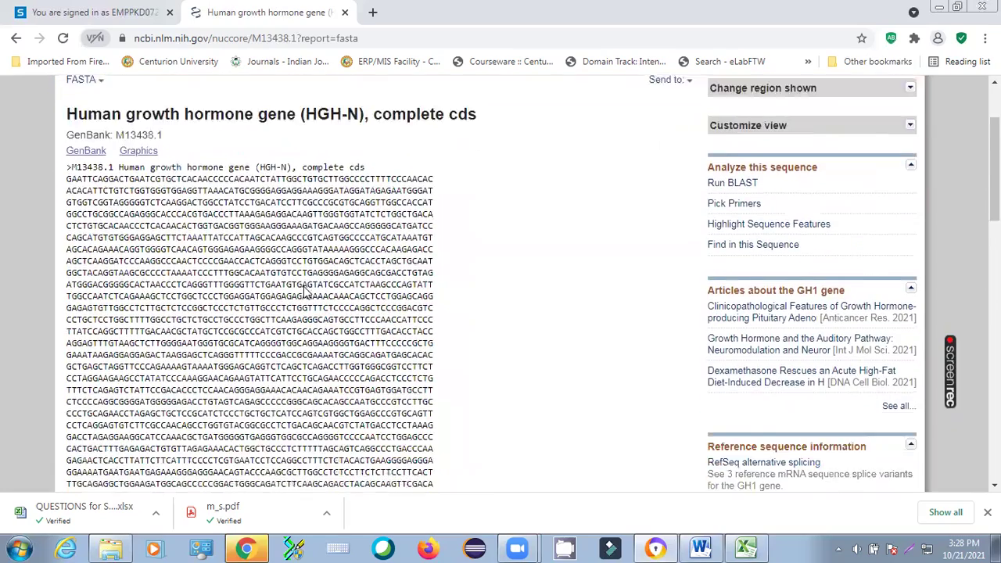
{"action": "scroll", "coordinate": [178, 210], "scroll_direction": "up", "scroll_amount": 1}
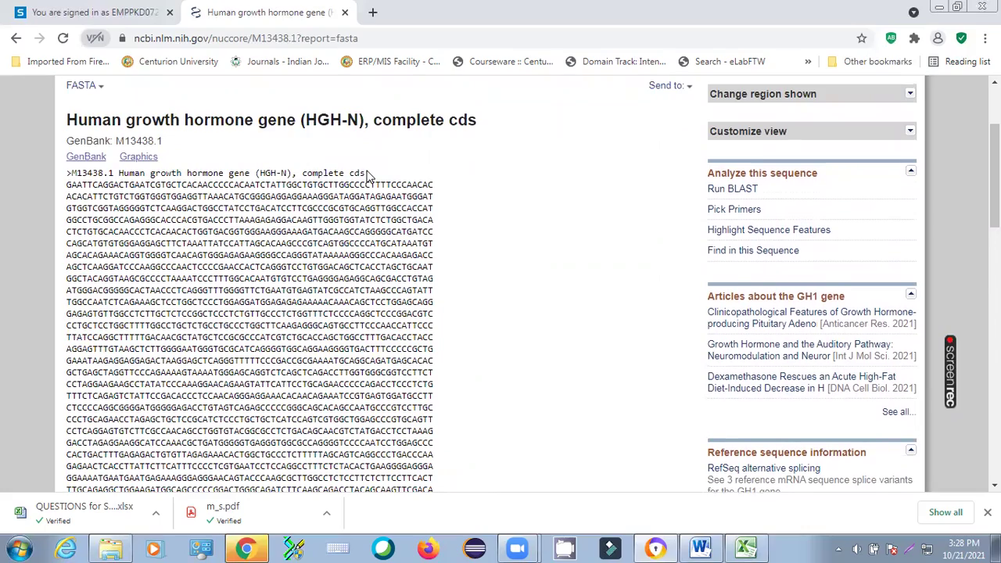
{"action": "scroll", "coordinate": [367, 174], "scroll_direction": "down", "scroll_amount": 3}
{"action": "scroll", "coordinate": [268, 303], "scroll_direction": "up", "scroll_amount": 2}
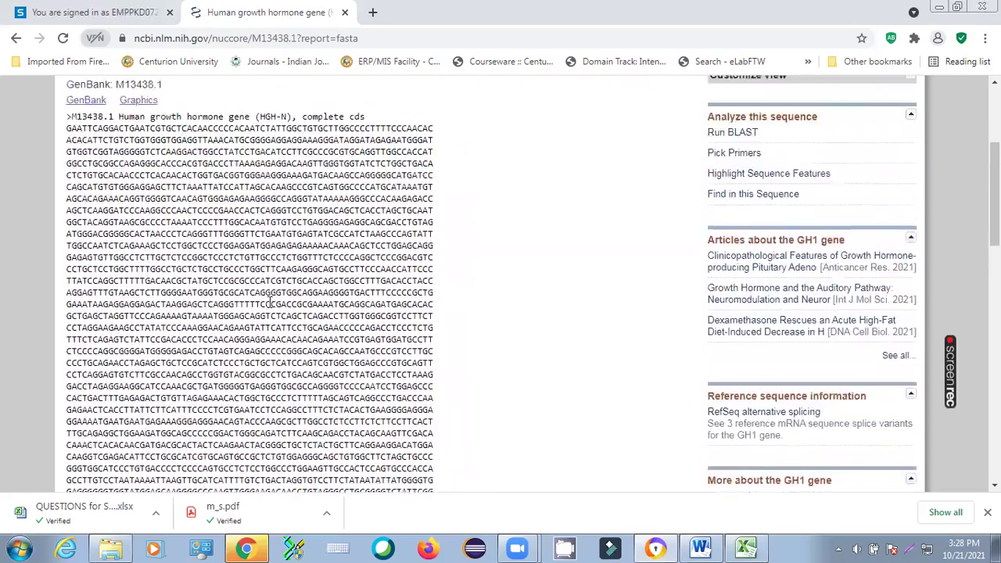
{"action": "scroll", "coordinate": [269, 303], "scroll_direction": "up", "scroll_amount": 1}
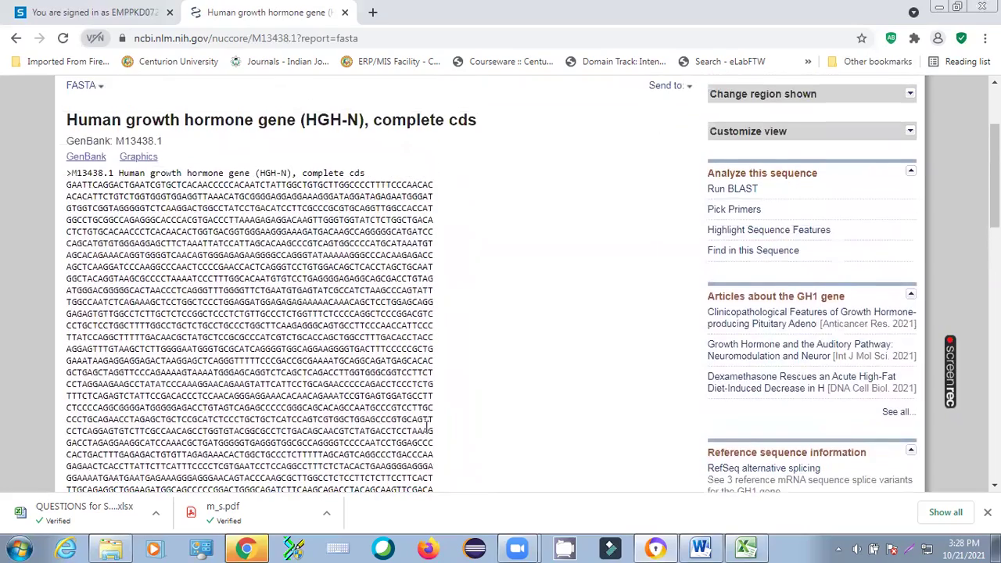
{"action": "scroll", "coordinate": [428, 426], "scroll_direction": "down", "scroll_amount": 4}
{"action": "scroll", "coordinate": [414, 430], "scroll_direction": "up", "scroll_amount": 2}
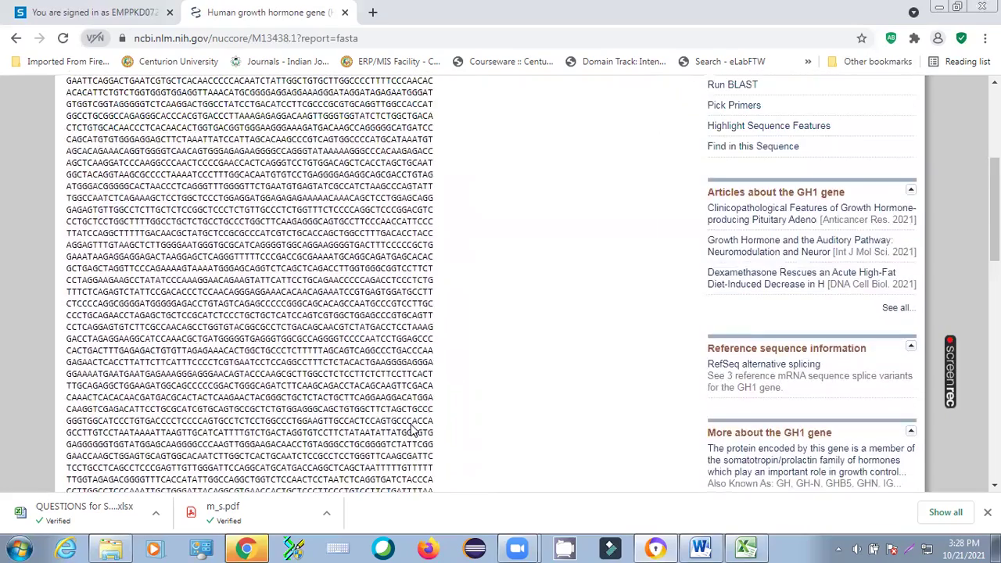
{"action": "scroll", "coordinate": [412, 429], "scroll_direction": "up", "scroll_amount": 1}
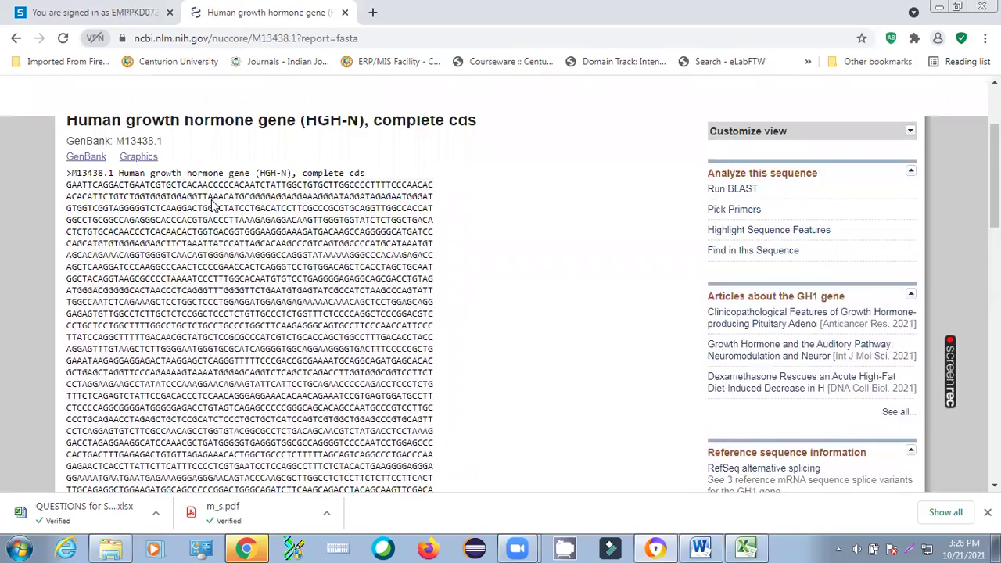
{"action": "scroll", "coordinate": [368, 250], "scroll_direction": "up", "scroll_amount": 1}
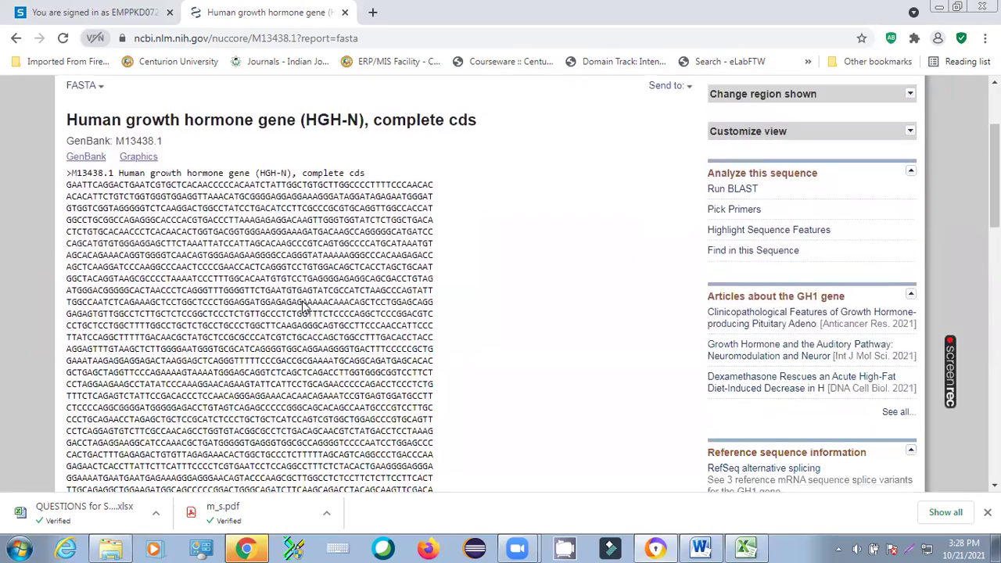
Select the >M13438.1 header through the end of the sequence and copy it.
{"action": "left_click_drag", "start_coordinate": [68, 173], "coordinate": [419, 160]}
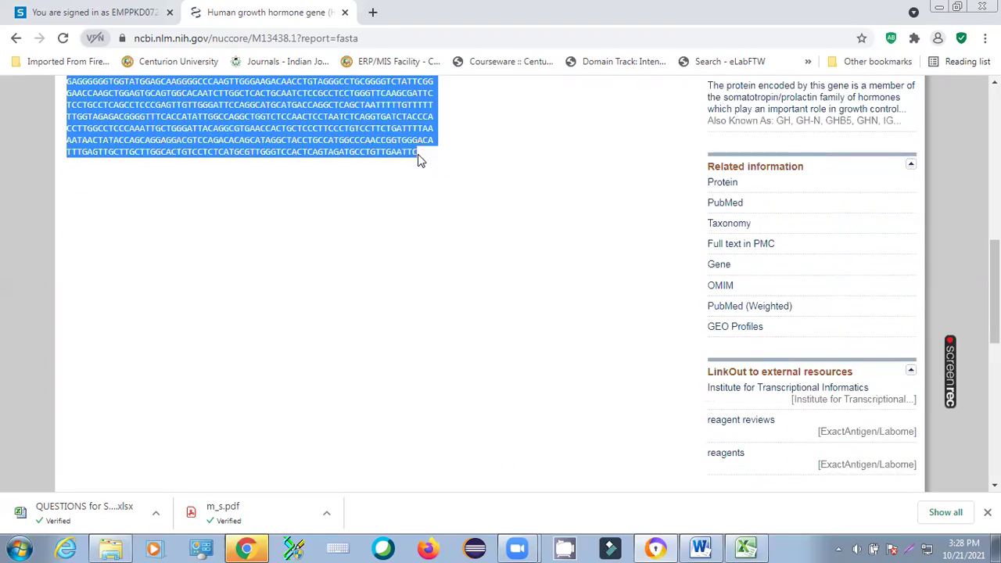
{"action": "right_click", "coordinate": [378, 130]}
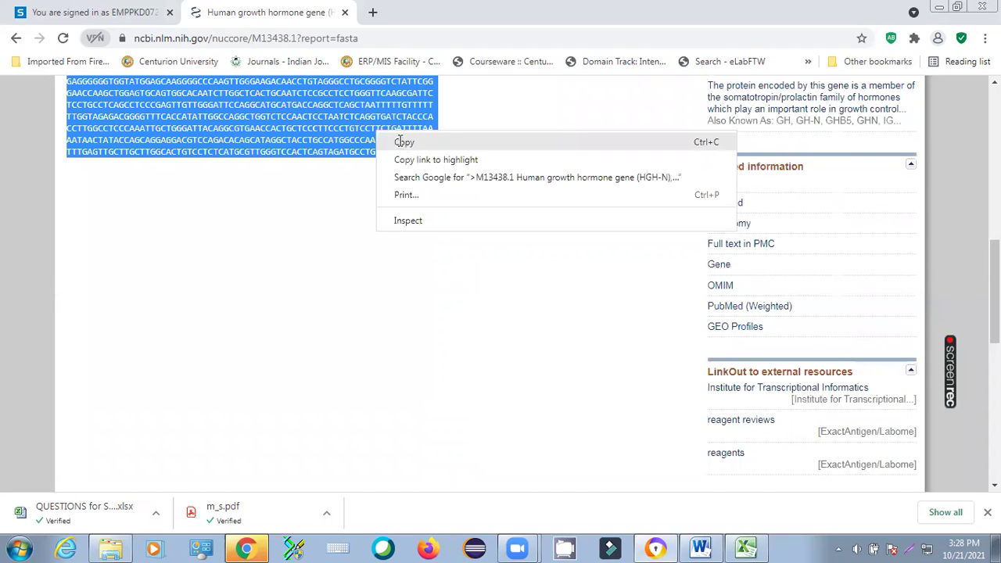
{"action": "left_click", "coordinate": [401, 142]}
{"action": "scroll", "coordinate": [467, 188], "scroll_direction": "up", "scroll_amount": 10}
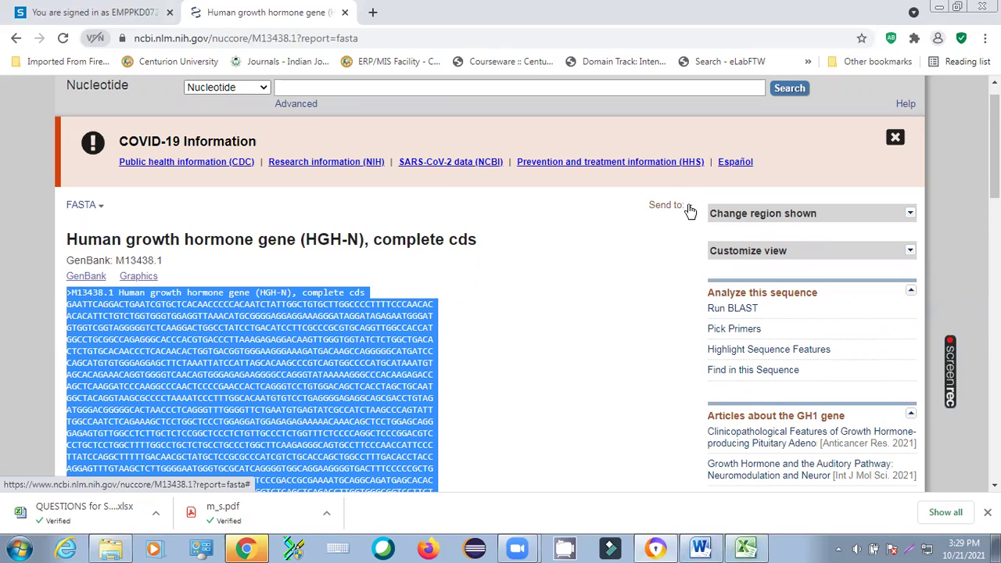
Download the complete M13438.1 record as a FASTA-format file via Send to.
{"action": "left_click", "coordinate": [690, 209]}
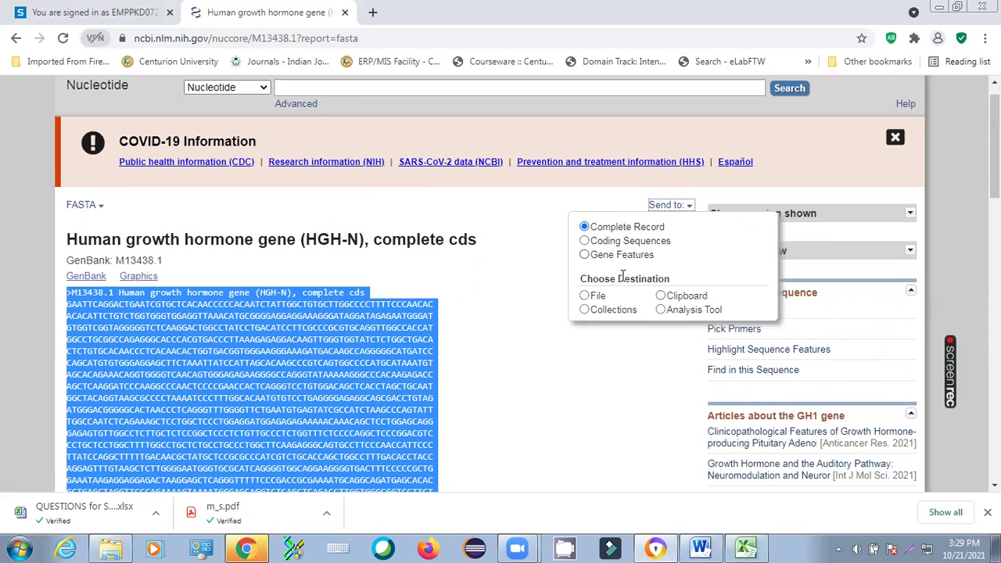
{"action": "left_click", "coordinate": [585, 297]}
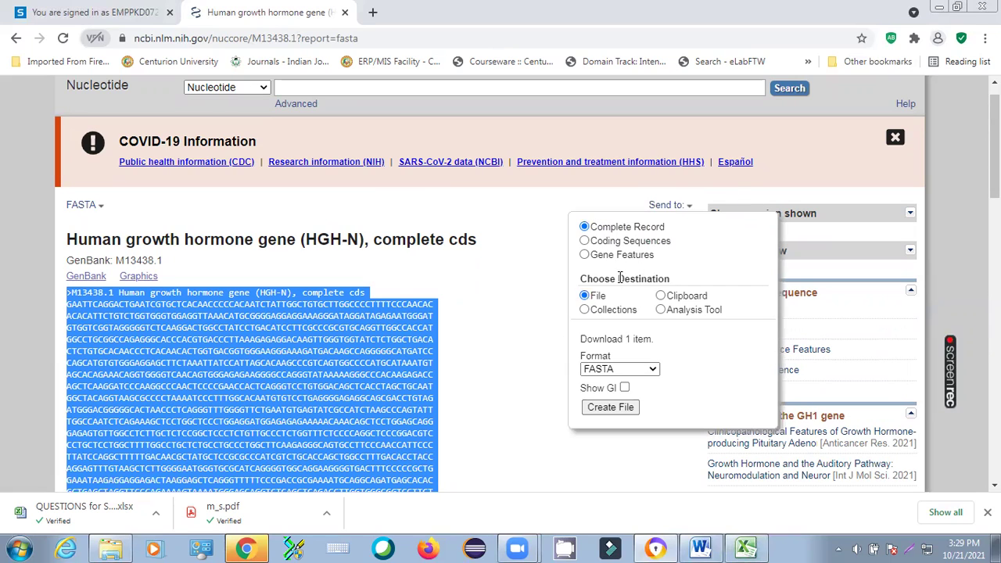
{"action": "left_click", "coordinate": [654, 371]}
{"action": "left_click", "coordinate": [654, 371]}
{"action": "left_click", "coordinate": [654, 370]}
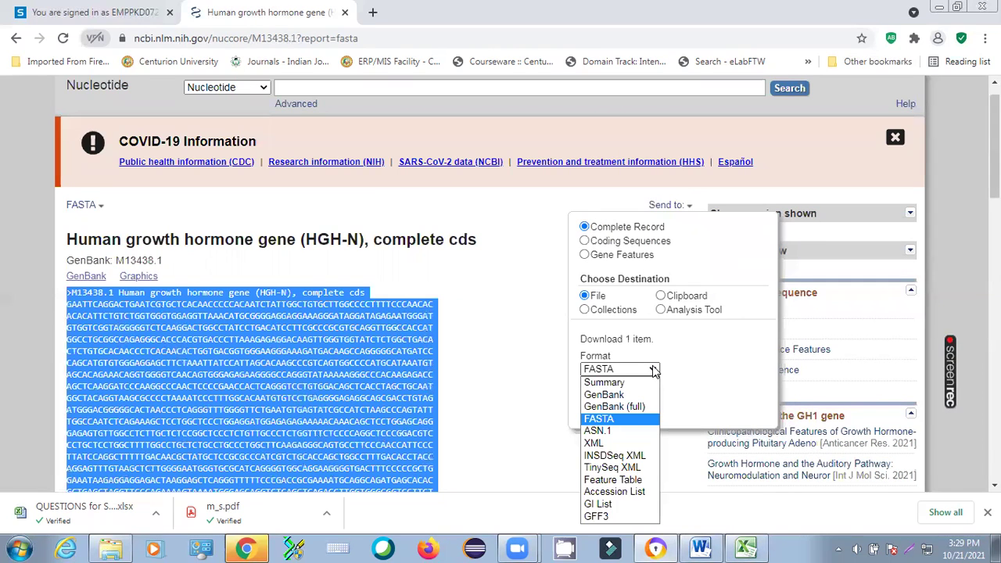
{"action": "left_click", "coordinate": [631, 421]}
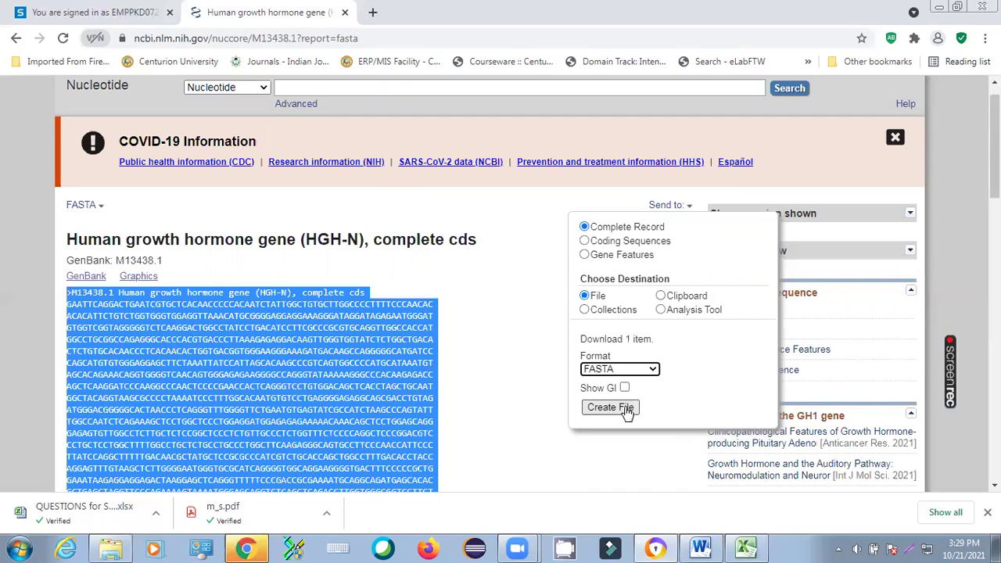
{"action": "left_click", "coordinate": [625, 409]}
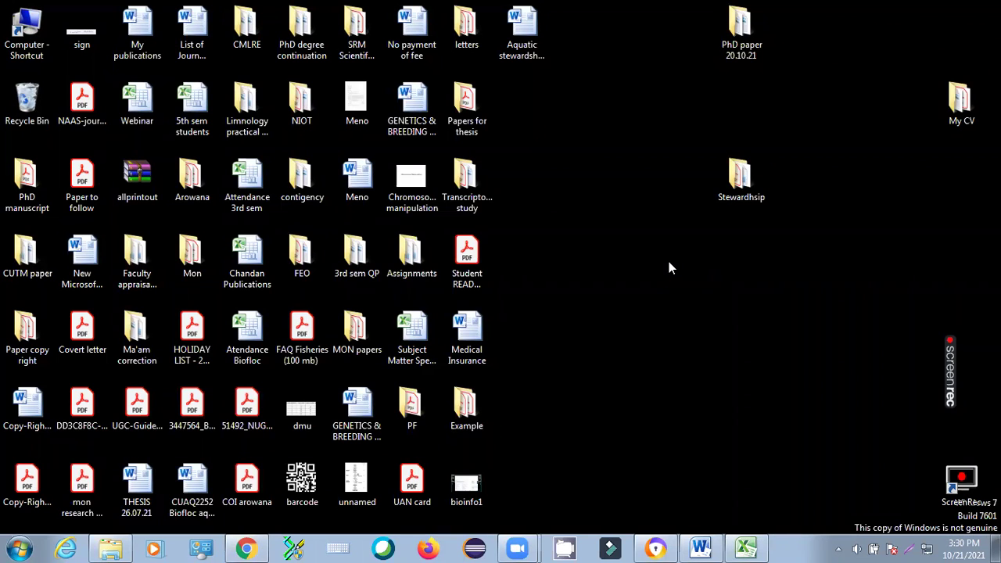
Minimize the browser and create a desktop text file keeping the name New Text Document.
{"action": "left_click", "coordinate": [661, 545]}
{"action": "right_click", "coordinate": [622, 349]}
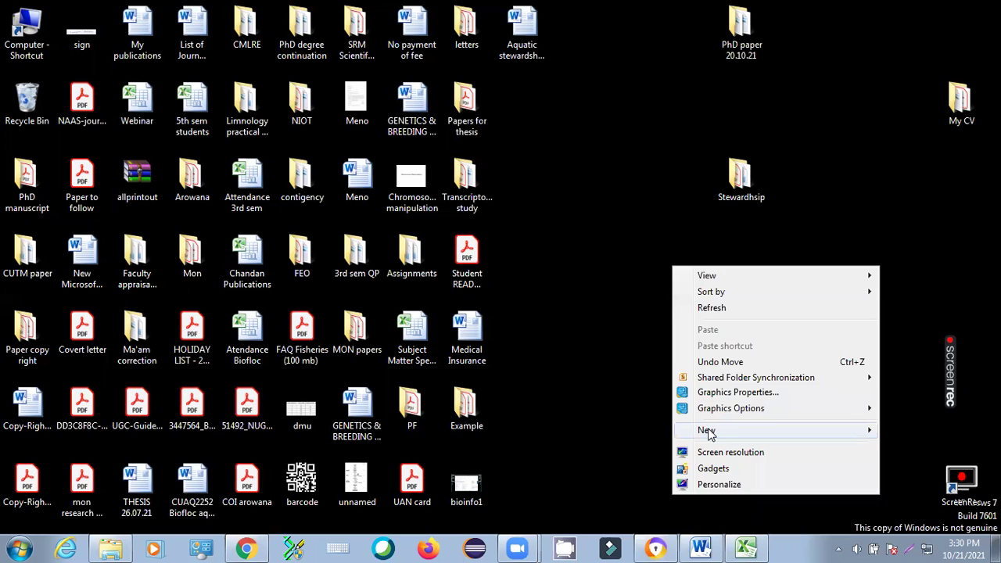
{"action": "mouse_move", "coordinate": [708, 433]}
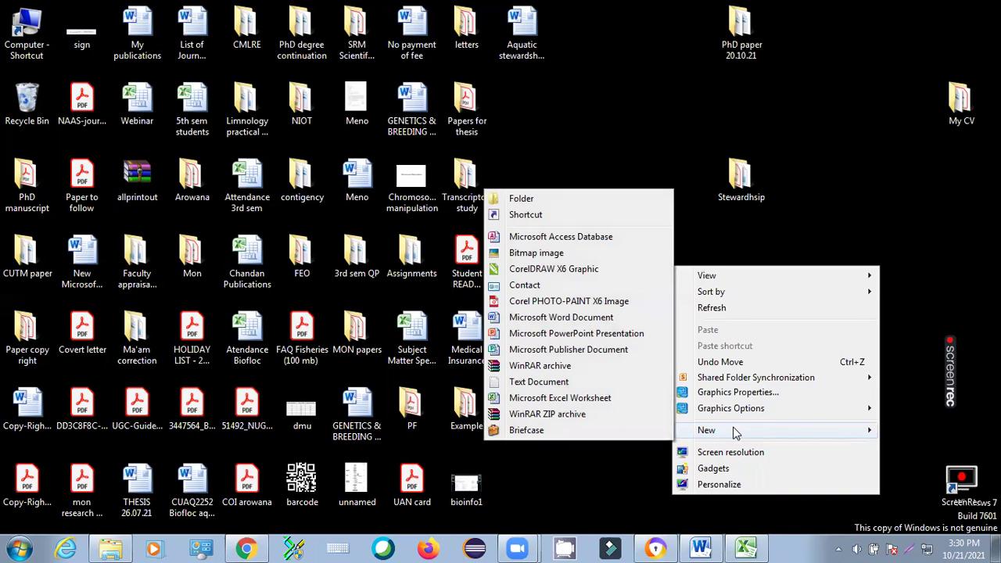
{"action": "left_click", "coordinate": [586, 381]}
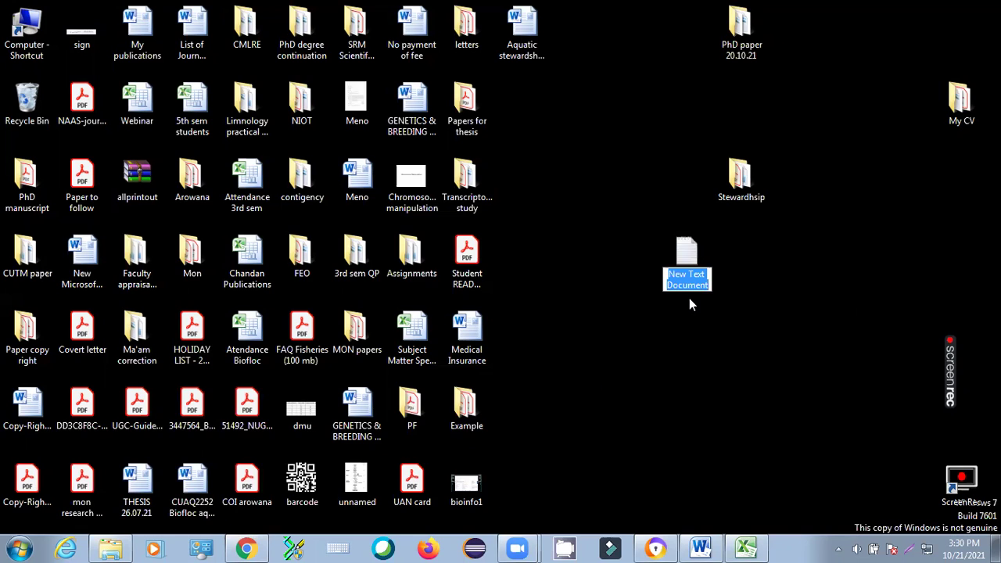
{"action": "key", "text": "Return"}
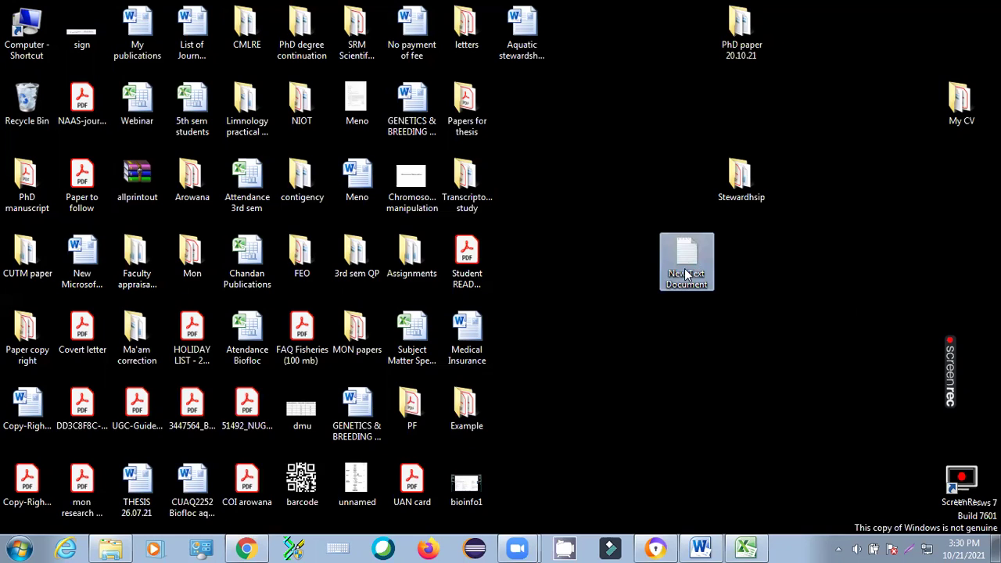
Paste the M13438.1 FASTA into New Text Document, maximize Notepad, and select the text.
{"action": "double_click", "coordinate": [685, 274]}
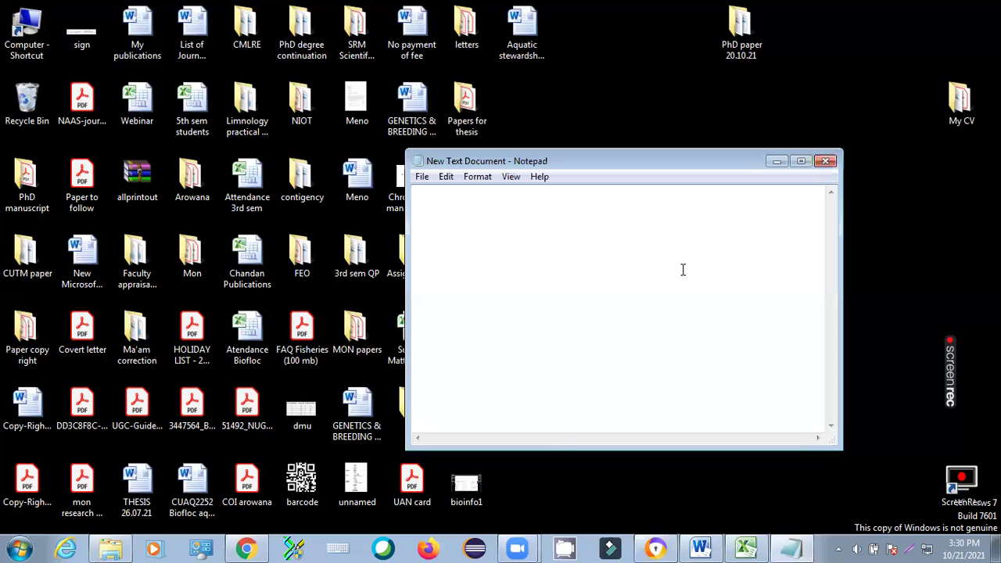
{"action": "key", "text": "ctrl+v"}
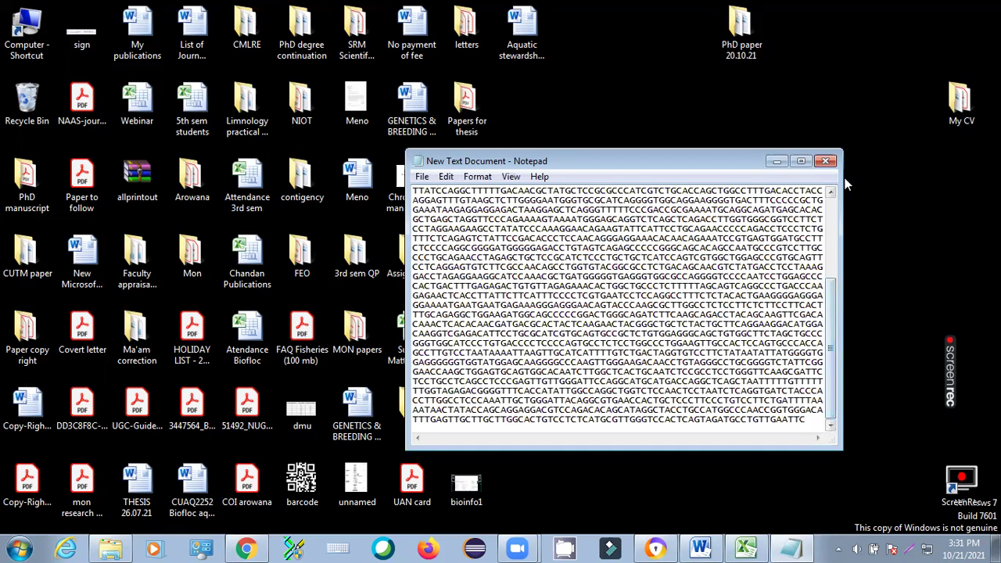
{"action": "left_click", "coordinate": [800, 161]}
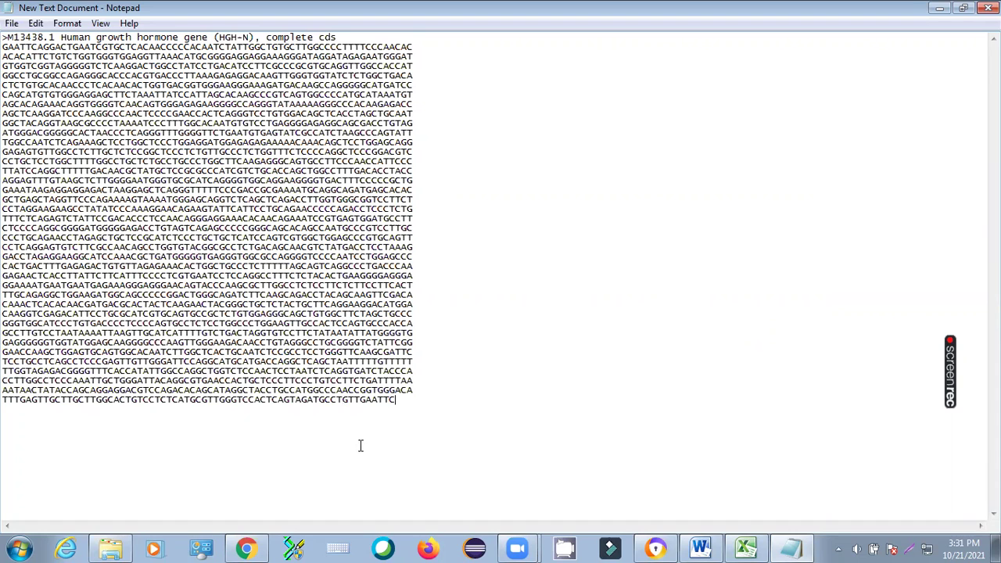
{"action": "left_click_drag", "start_coordinate": [395, 400], "coordinate": [3, 36]}
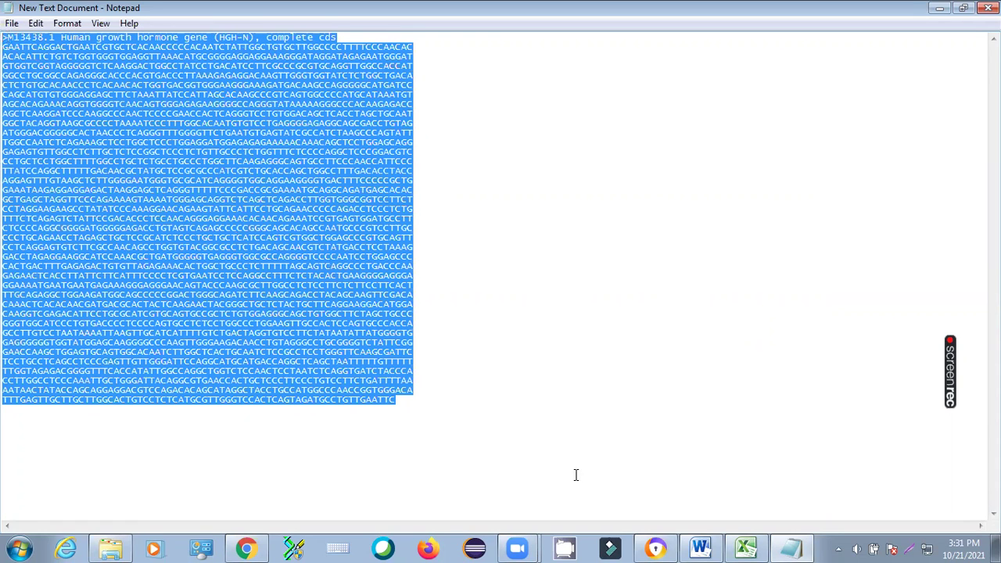
{"action": "left_click", "coordinate": [655, 548]}
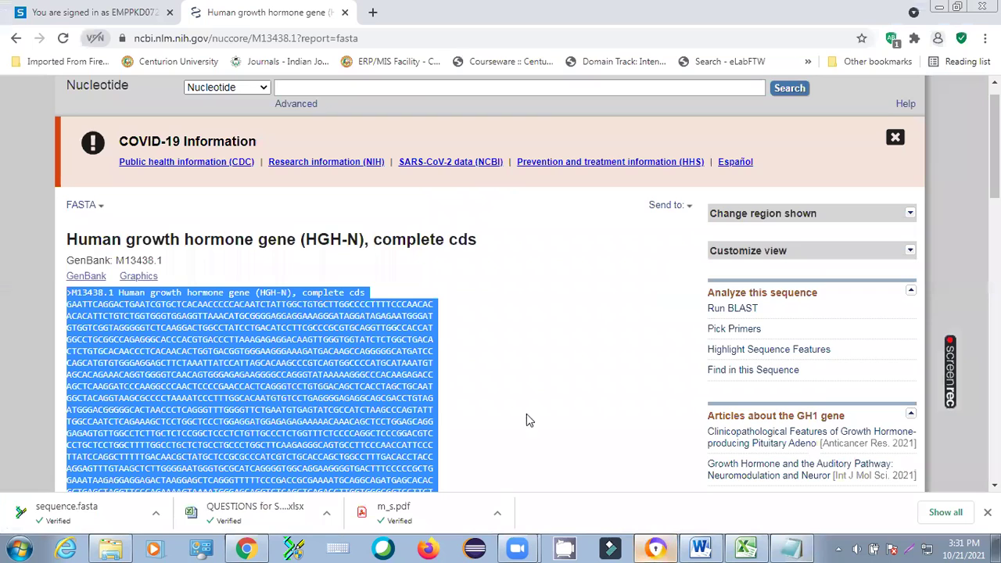
{"action": "left_click", "coordinate": [502, 305]}
{"action": "scroll", "coordinate": [489, 299], "scroll_direction": "down", "scroll_amount": 2}
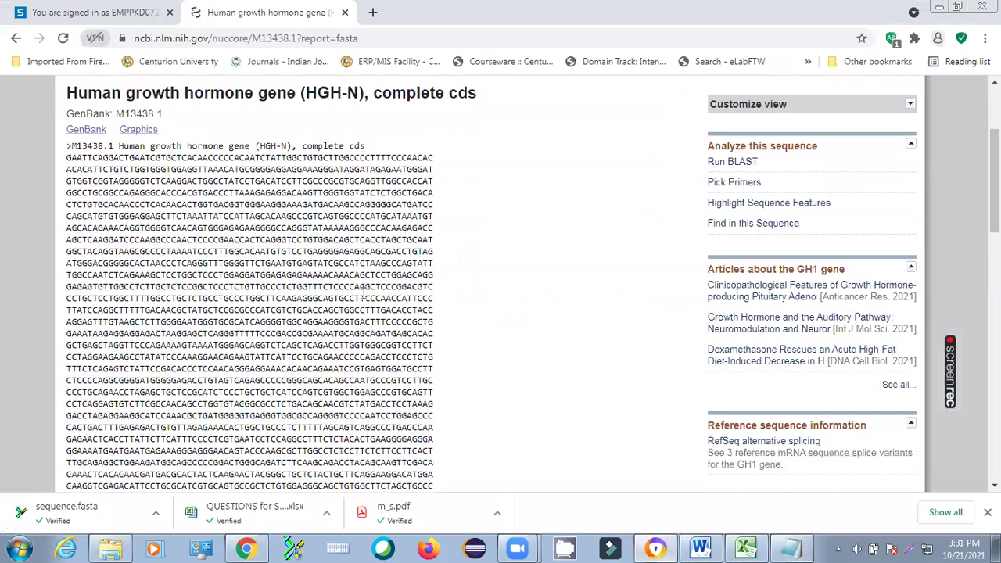
{"action": "scroll", "coordinate": [485, 311], "scroll_direction": "up", "scroll_amount": 1}
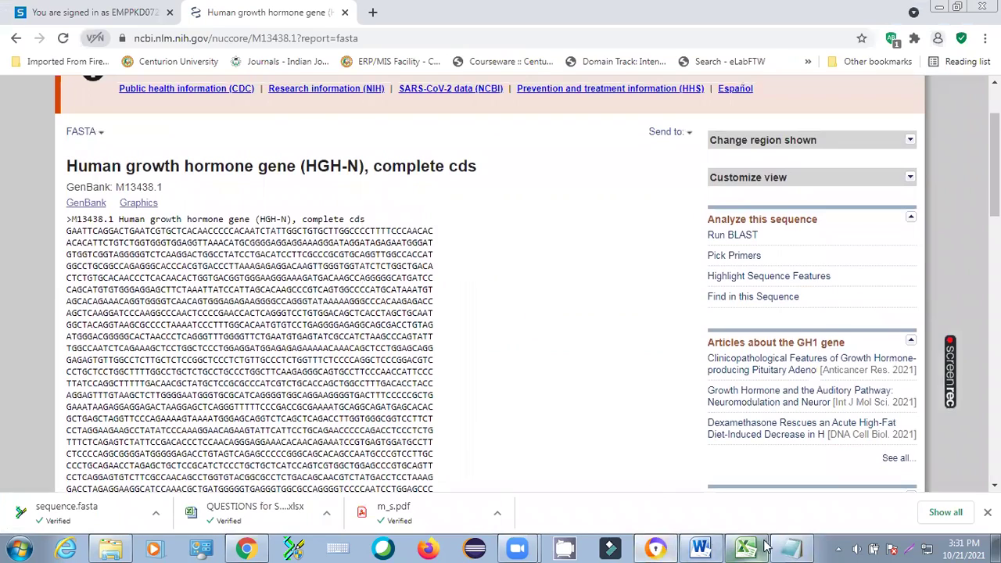
{"action": "left_click", "coordinate": [794, 547]}
{"action": "left_click", "coordinate": [438, 305]}
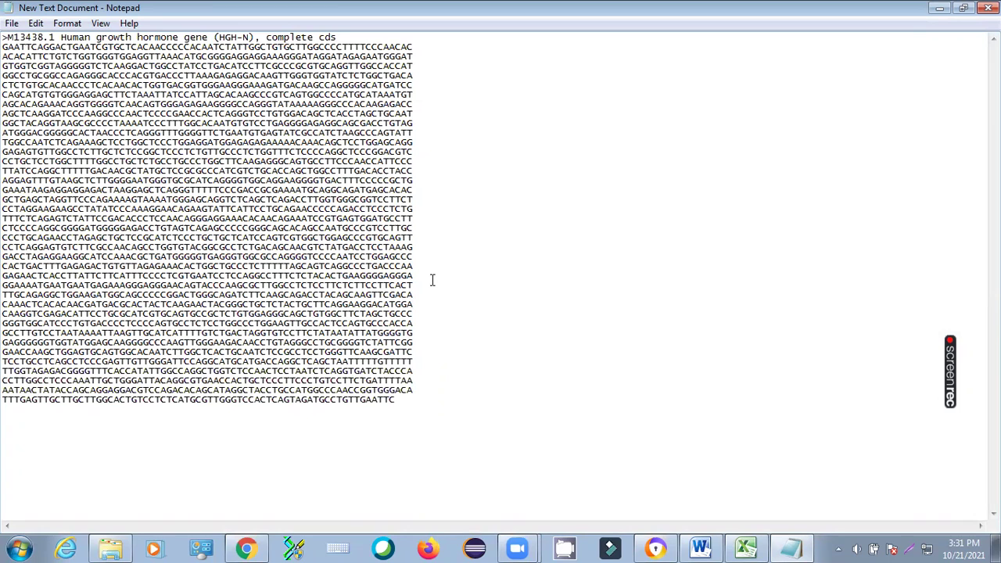
{"action": "left_click", "coordinate": [655, 548]}
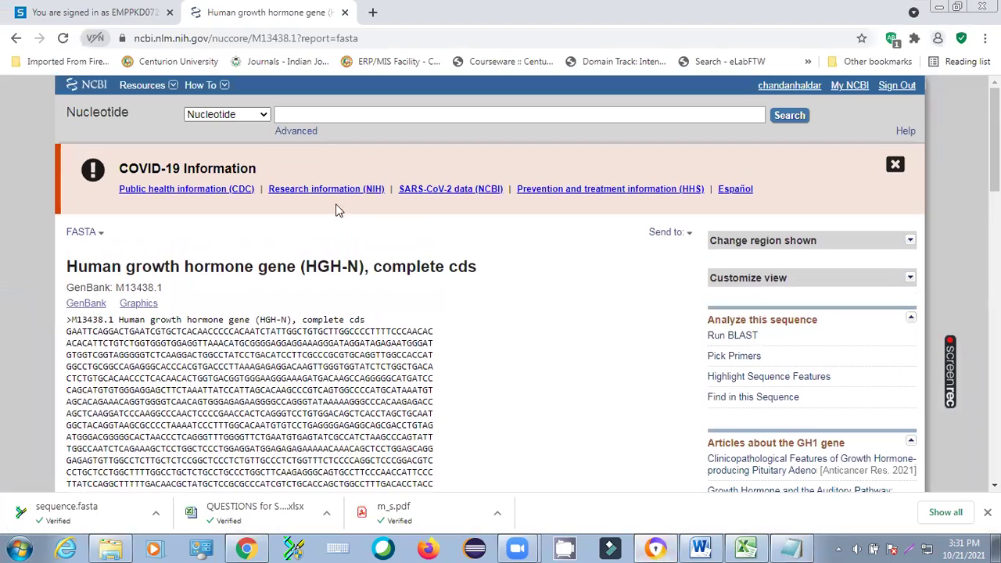
Check the NCBI database list and keep Nucleotide selected.
{"action": "left_click", "coordinate": [265, 115]}
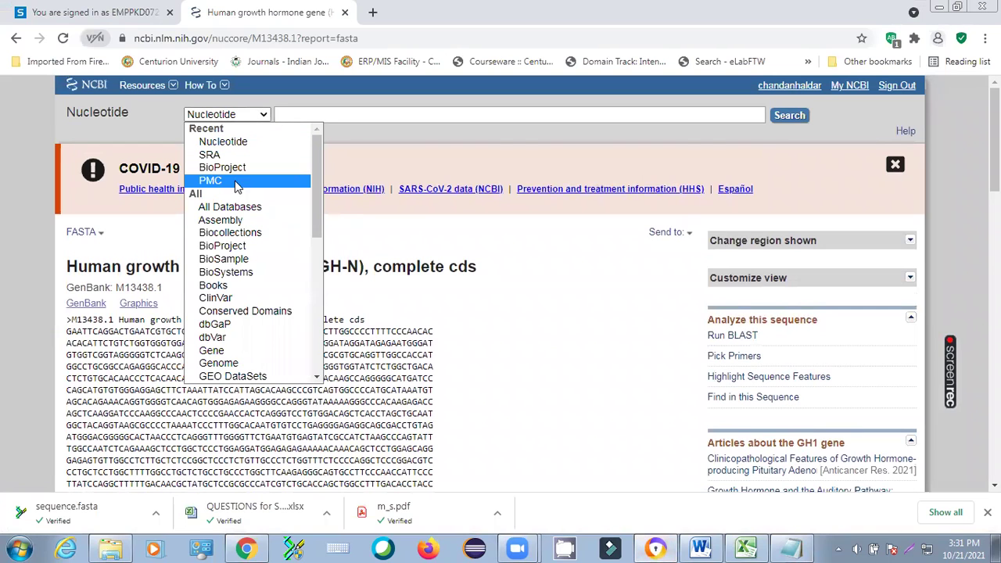
{"action": "left_click_drag", "start_coordinate": [315, 221], "coordinate": [312, 285]}
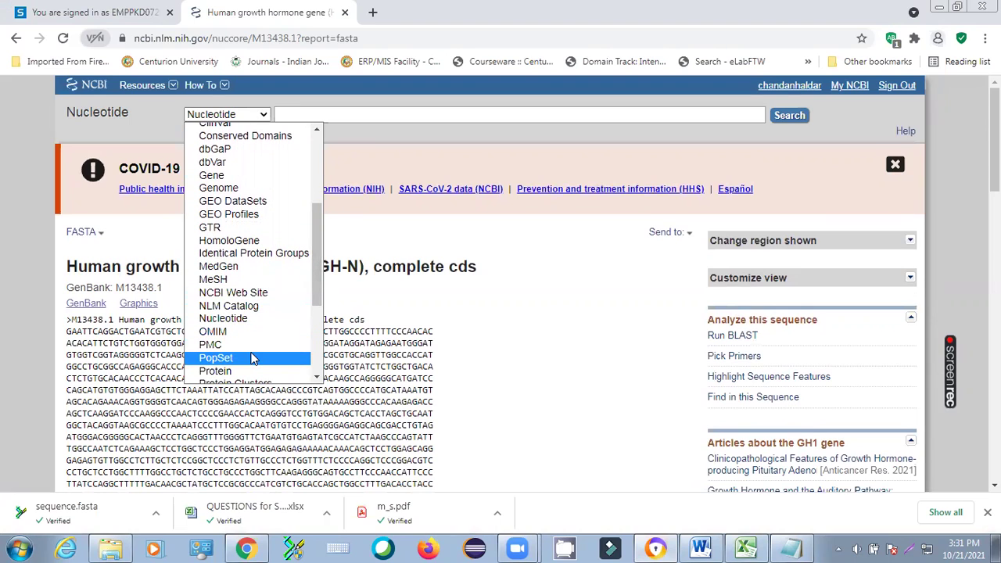
{"action": "left_click", "coordinate": [532, 342]}
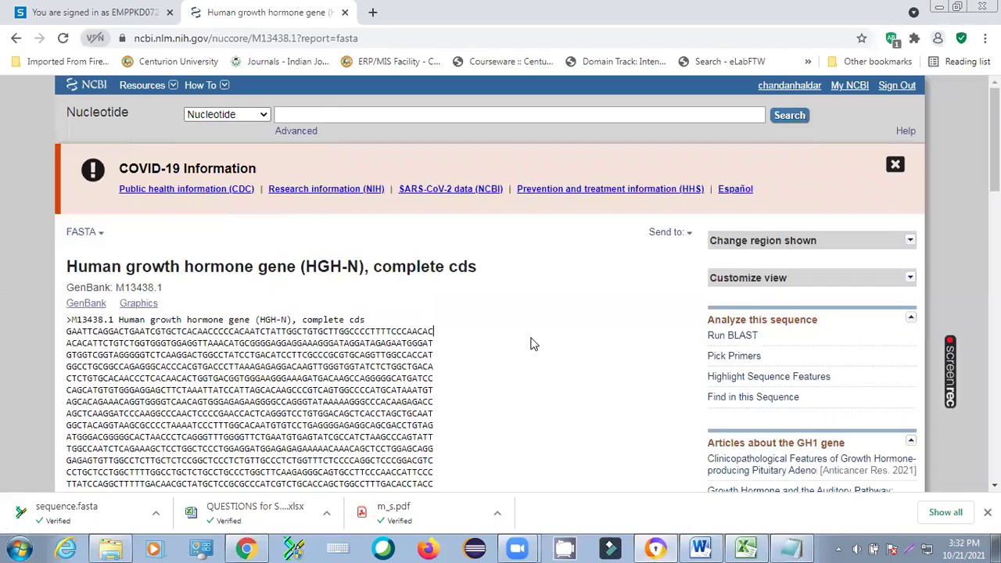
{"action": "scroll", "coordinate": [523, 339], "scroll_direction": "down", "scroll_amount": 1}
{"action": "scroll", "coordinate": [470, 332], "scroll_direction": "up", "scroll_amount": 1}
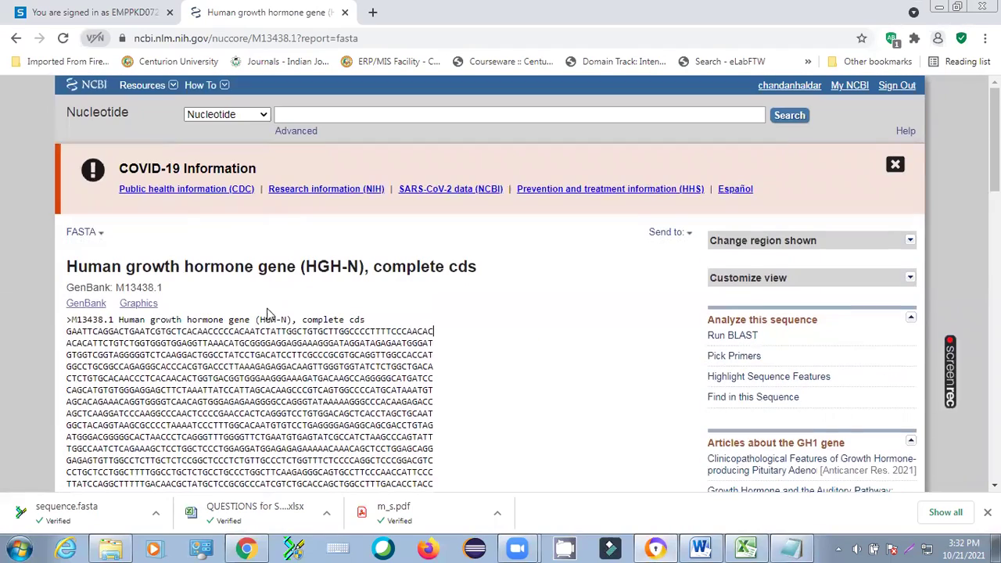
Show M13438.1 in GenBank format and locate the CDS protein_id AAA98618.1.
{"action": "left_click", "coordinate": [86, 305]}
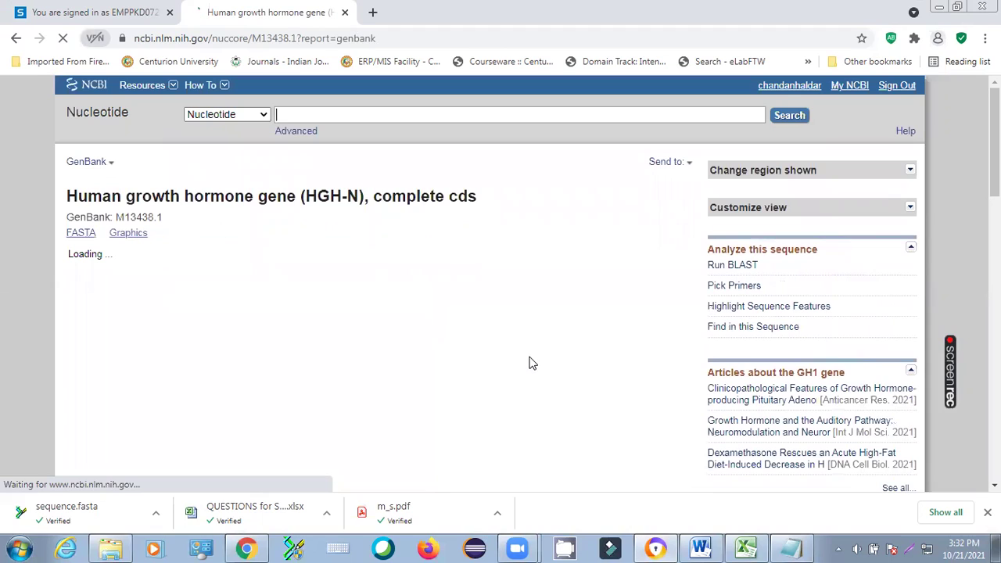
{"action": "scroll", "coordinate": [529, 363], "scroll_direction": "down", "scroll_amount": 10}
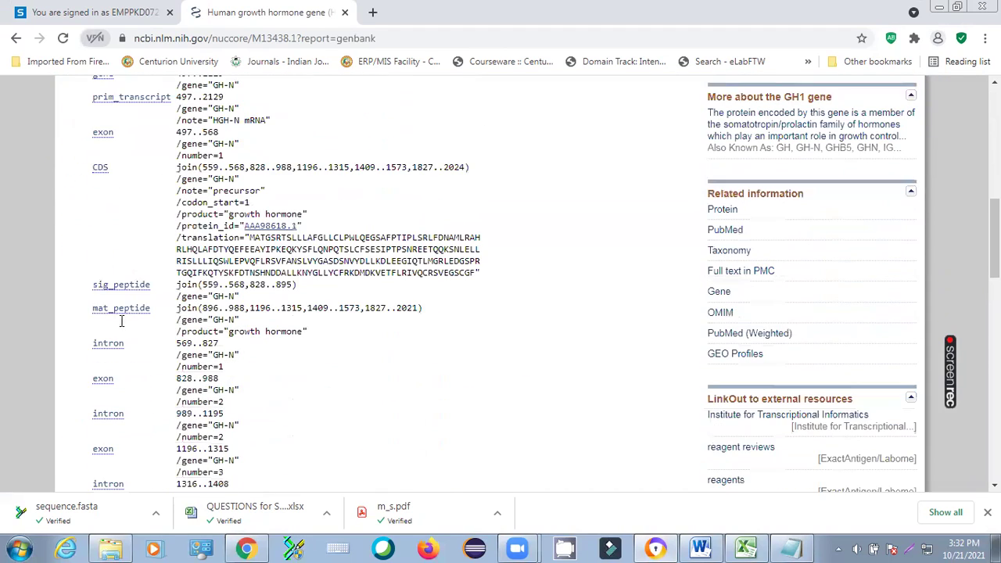
{"action": "scroll", "coordinate": [219, 319], "scroll_direction": "down", "scroll_amount": 3}
{"action": "scroll", "coordinate": [221, 321], "scroll_direction": "down", "scroll_amount": 3}
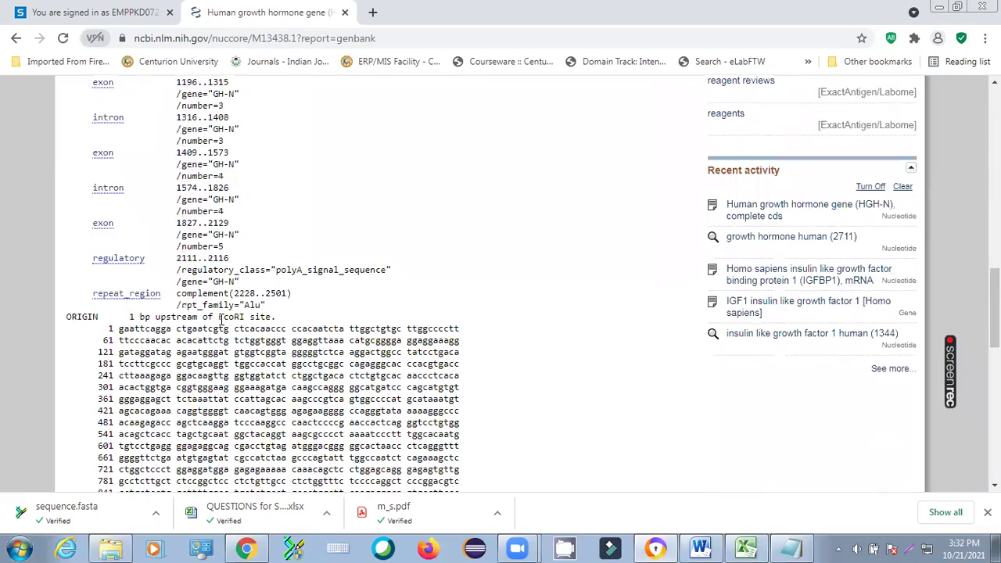
{"action": "scroll", "coordinate": [233, 266], "scroll_direction": "up", "scroll_amount": 5}
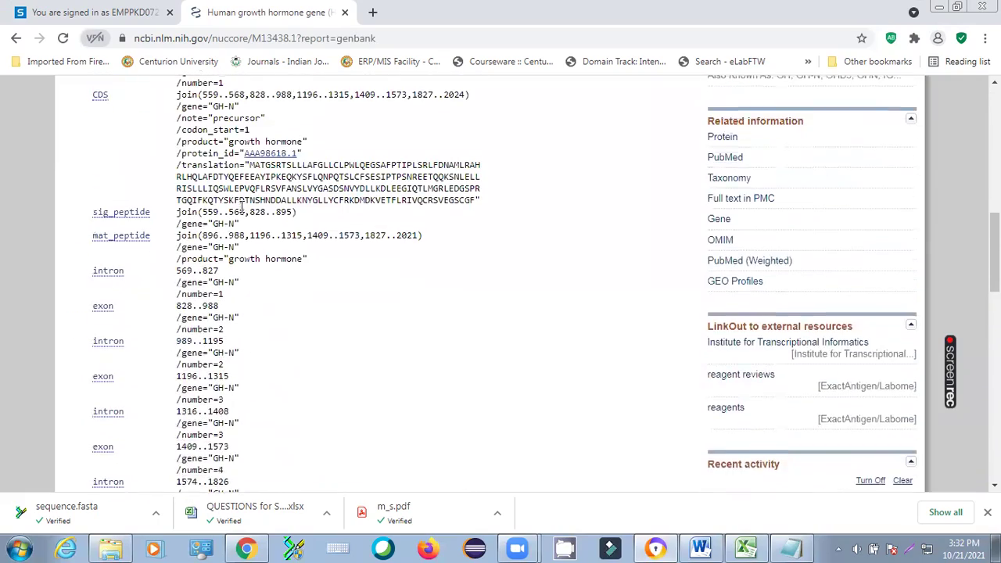
{"action": "scroll", "coordinate": [236, 207], "scroll_direction": "up", "scroll_amount": 1}
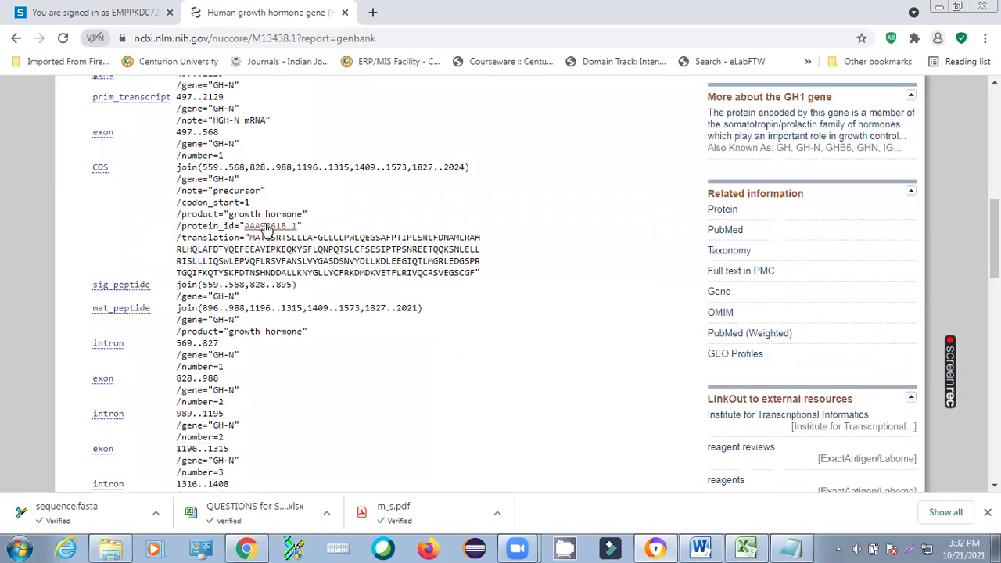
Open the linked AAA98618.1 GenPept record and review its 217 aa entry and sequence.
{"action": "left_click", "coordinate": [266, 227]}
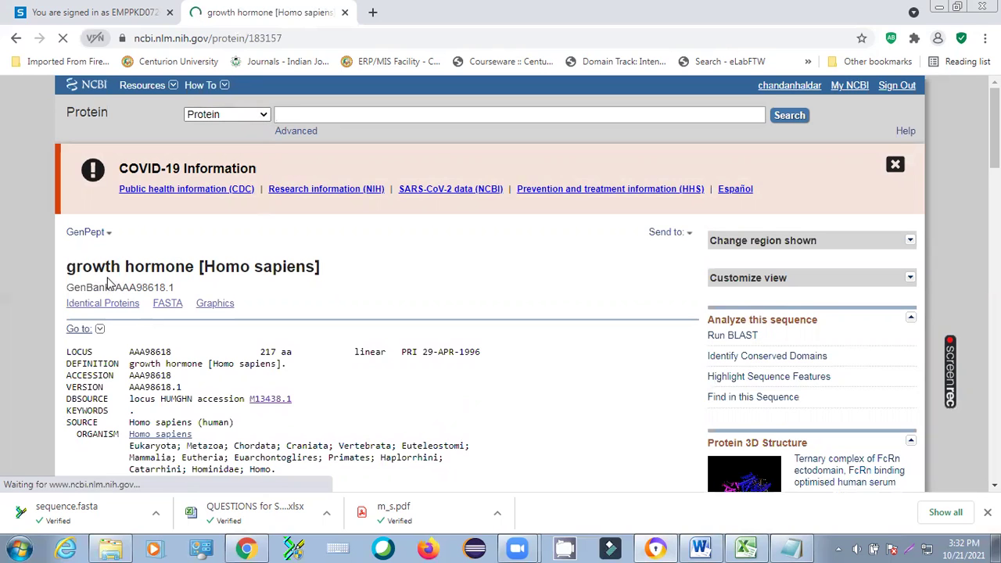
{"action": "scroll", "coordinate": [327, 276], "scroll_direction": "down", "scroll_amount": 2}
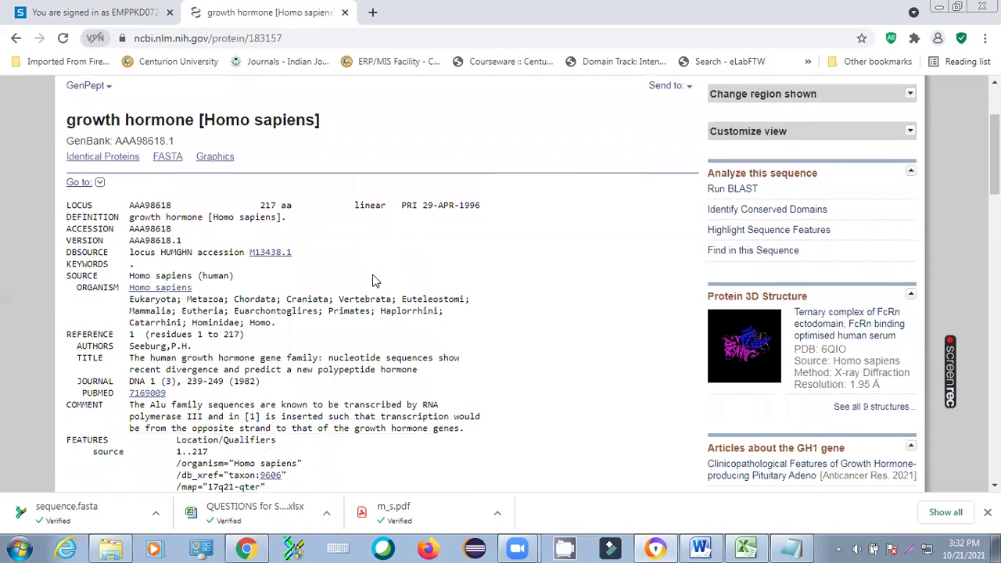
{"action": "double_click", "coordinate": [286, 206]}
{"action": "left_click", "coordinate": [312, 208]}
{"action": "scroll", "coordinate": [319, 230], "scroll_direction": "down", "scroll_amount": 1}
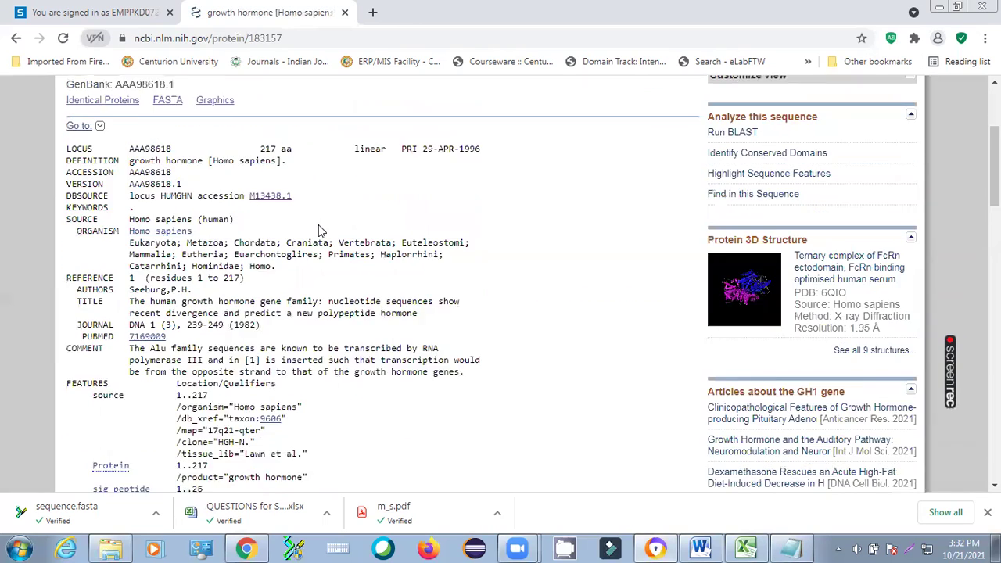
{"action": "scroll", "coordinate": [331, 313], "scroll_direction": "down", "scroll_amount": 5}
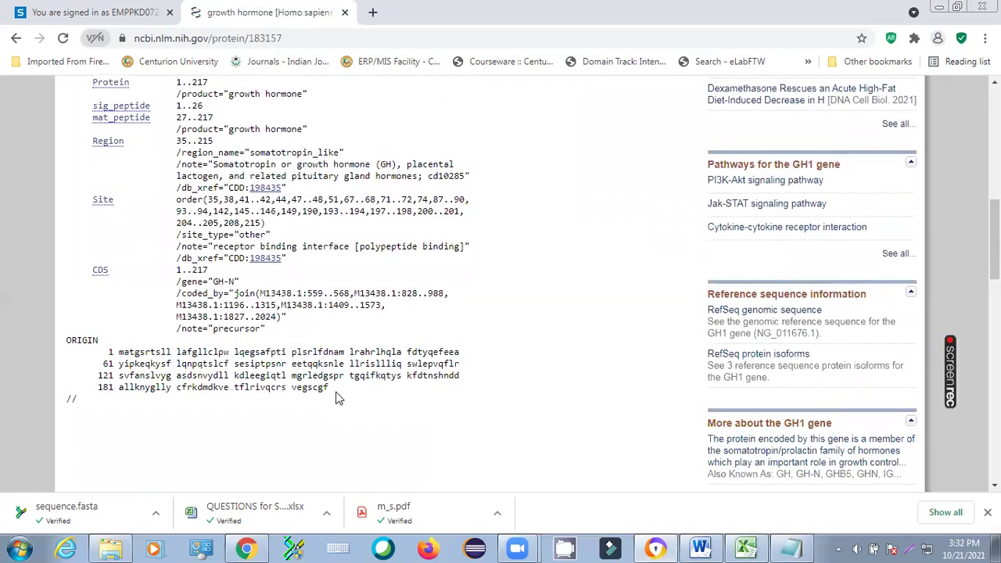
{"action": "scroll", "coordinate": [338, 398], "scroll_direction": "up", "scroll_amount": 7}
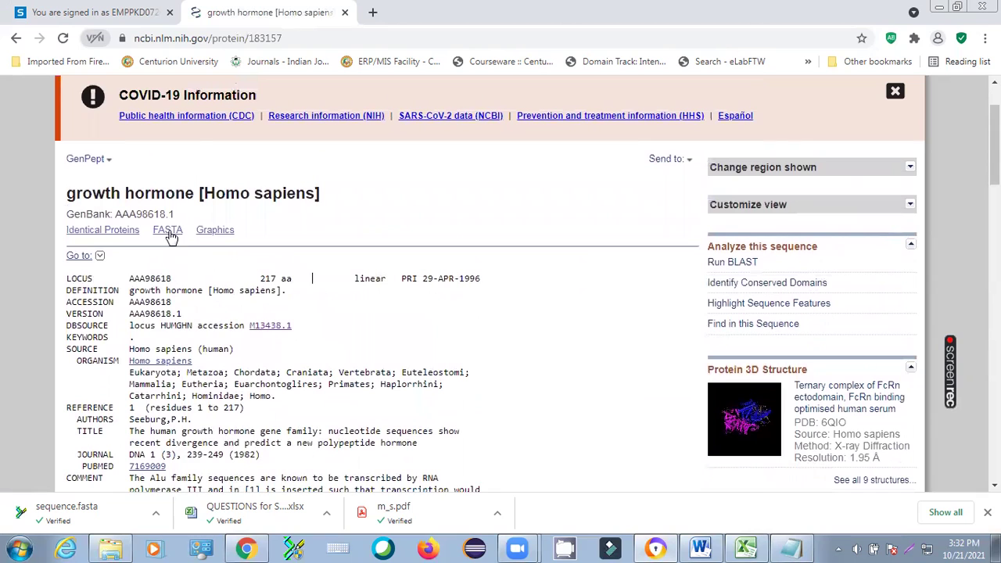
Display AAA98618.1 in FASTA format and copy the entire protein entry.
{"action": "left_click", "coordinate": [169, 232]}
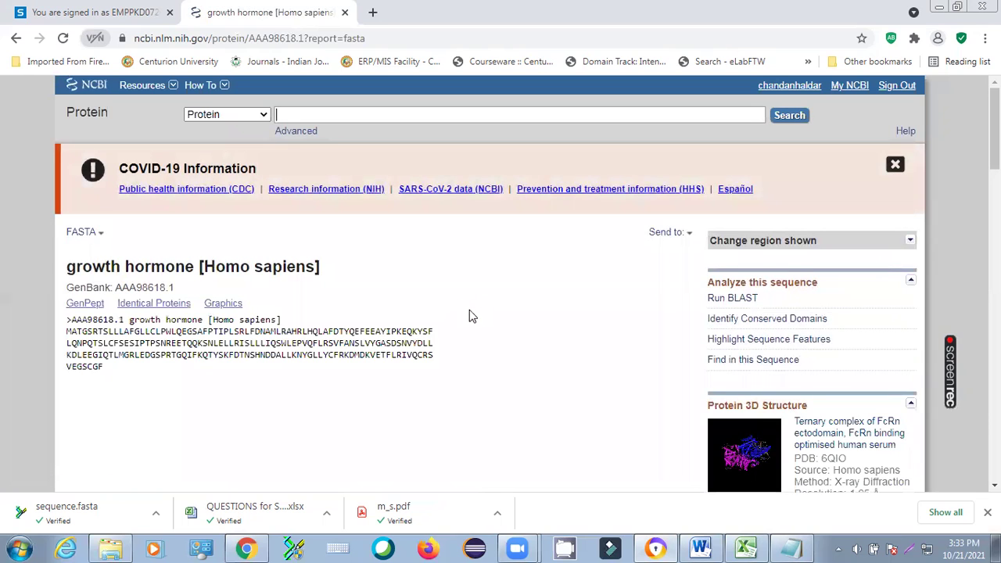
{"action": "scroll", "coordinate": [469, 316], "scroll_direction": "down", "scroll_amount": 1}
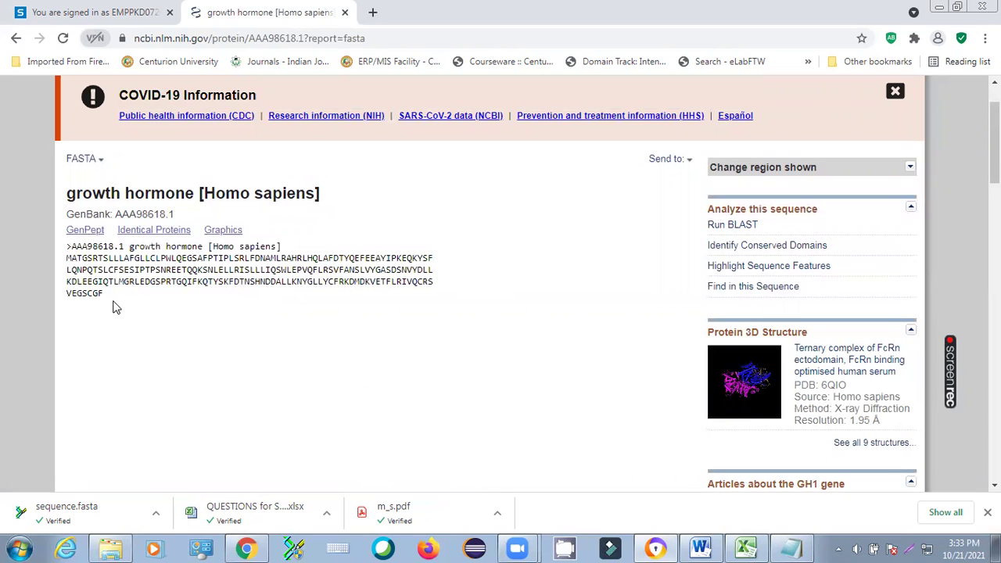
{"action": "left_click_drag", "start_coordinate": [121, 297], "coordinate": [82, 250]}
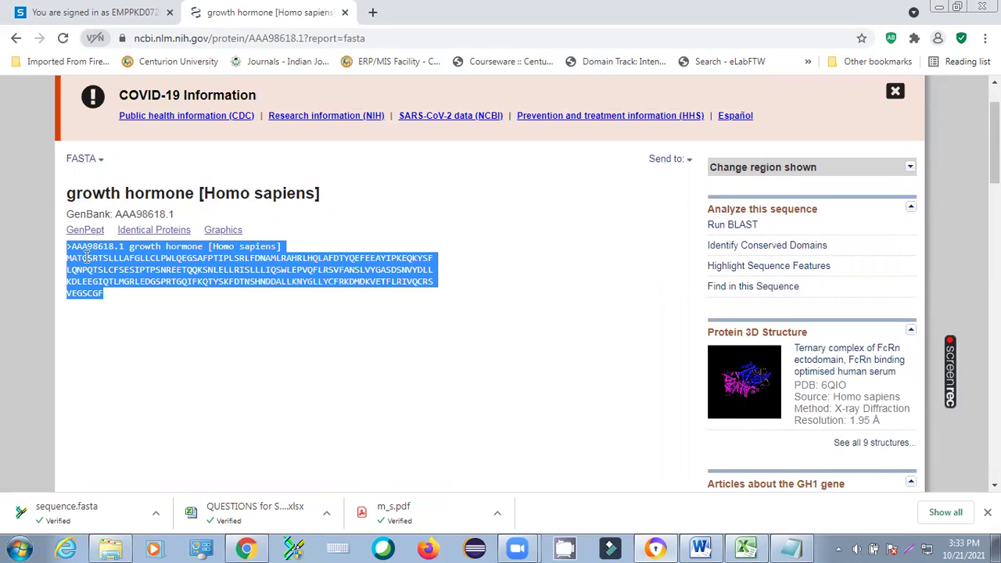
{"action": "right_click", "coordinate": [88, 258]}
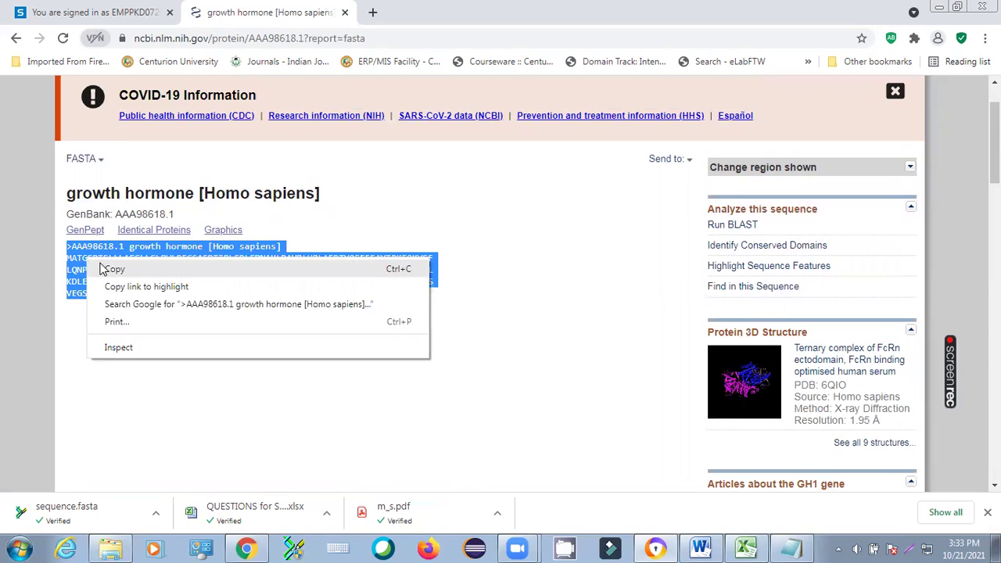
{"action": "left_click", "coordinate": [105, 269]}
Paste the AAA98618.1 protein FASTA into Notepad below the M13438.1 nucleotide entry.
{"action": "left_click", "coordinate": [791, 548]}
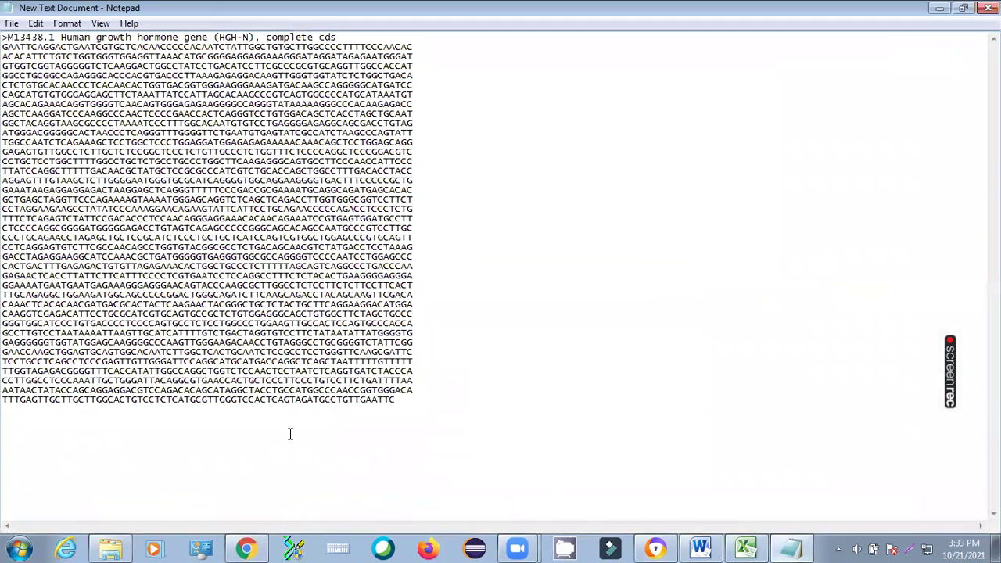
{"action": "left_click", "coordinate": [109, 434]}
{"action": "left_click", "coordinate": [496, 418]}
{"action": "key", "text": "ctrl+v"}
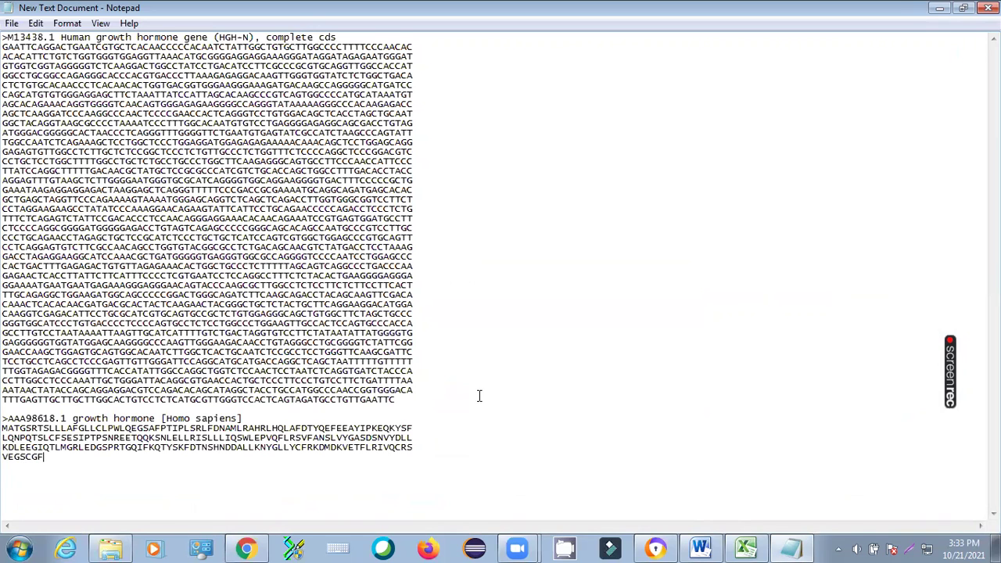